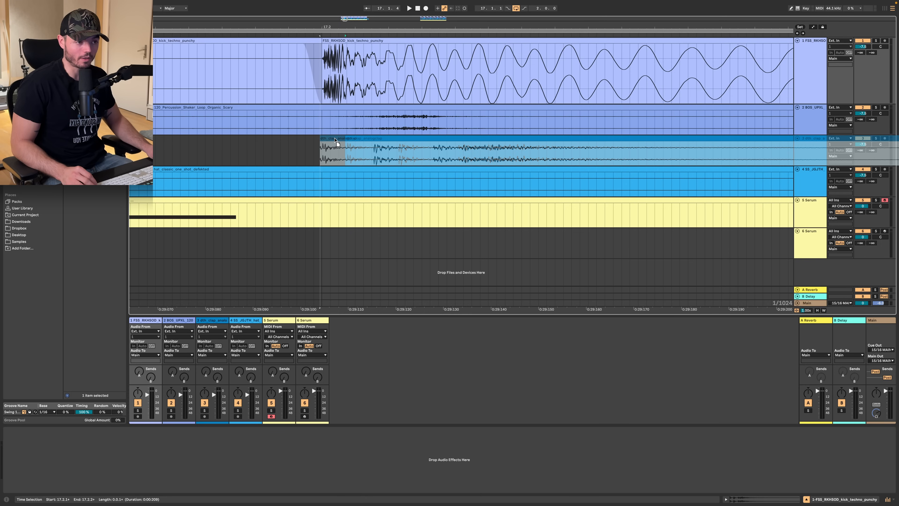
- Line the clap clip up with the kick at 17.2, and move it back to start about 5 ms after the kick
{"action": "left_click_drag", "start_coordinate": [335, 138], "coordinate": [336, 138]}
{"action": "left_click_drag", "start_coordinate": [322, 88], "coordinate": [355, 152]}
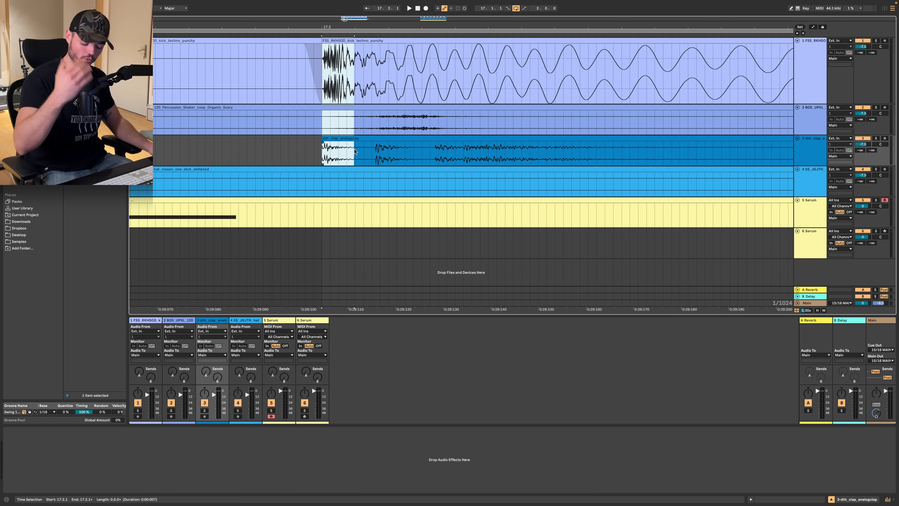
{"action": "key", "text": "Right"}
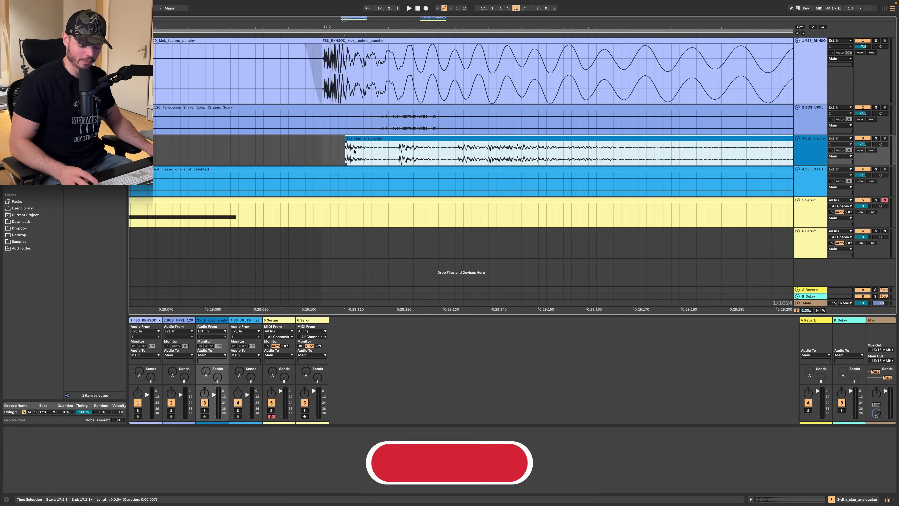
- Examine the offset between the kick's start and the delayed clap at beat 23.2, marking the gap and the kick's opening transient
{"action": "key", "text": "minus"}
{"action": "key", "text": "minus"}
{"action": "key", "text": "minus"}
{"action": "key", "text": "minus"}
{"action": "key", "text": "minus"}
{"action": "key", "text": "minus"}
{"action": "key", "text": "minus"}
{"action": "key", "text": "minus"}
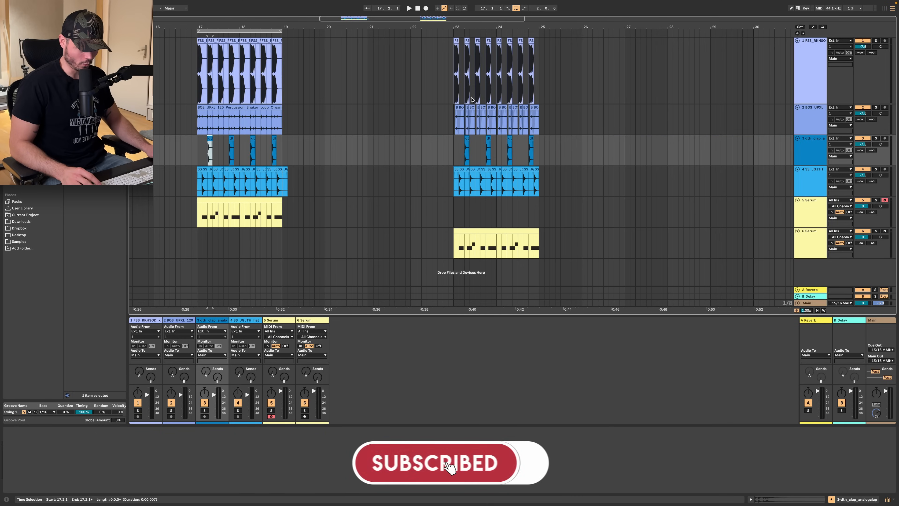
{"action": "scroll", "coordinate": [470, 101], "scroll_direction": "up", "scroll_amount": 5}
{"action": "scroll", "coordinate": [442, 137], "scroll_direction": "up", "scroll_amount": 10}
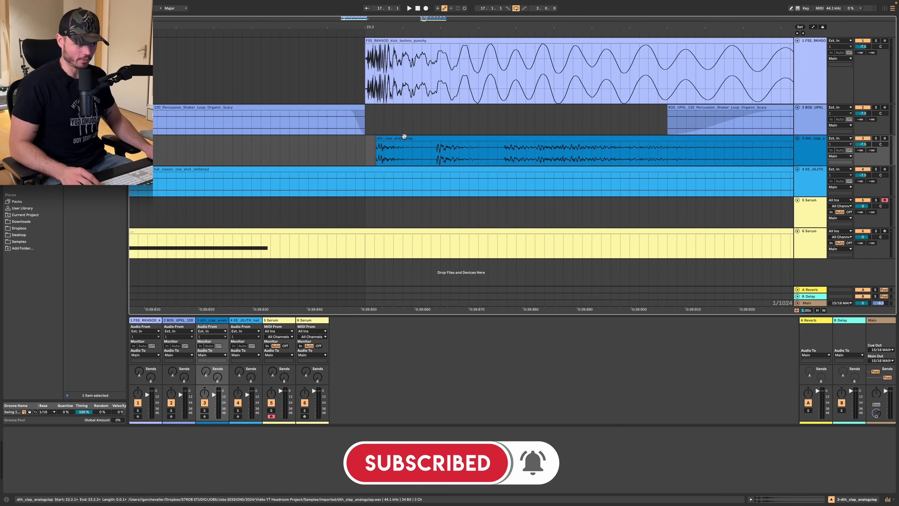
{"action": "scroll", "coordinate": [404, 137], "scroll_direction": "up", "scroll_amount": 1}
{"action": "left_click_drag", "start_coordinate": [326, 151], "coordinate": [349, 155]}
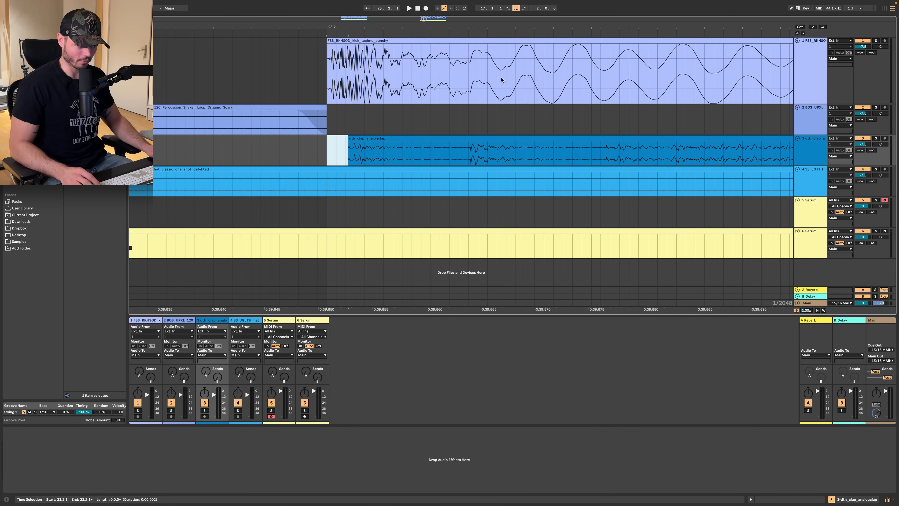
{"action": "left_click_drag", "start_coordinate": [327, 83], "coordinate": [577, 85]}
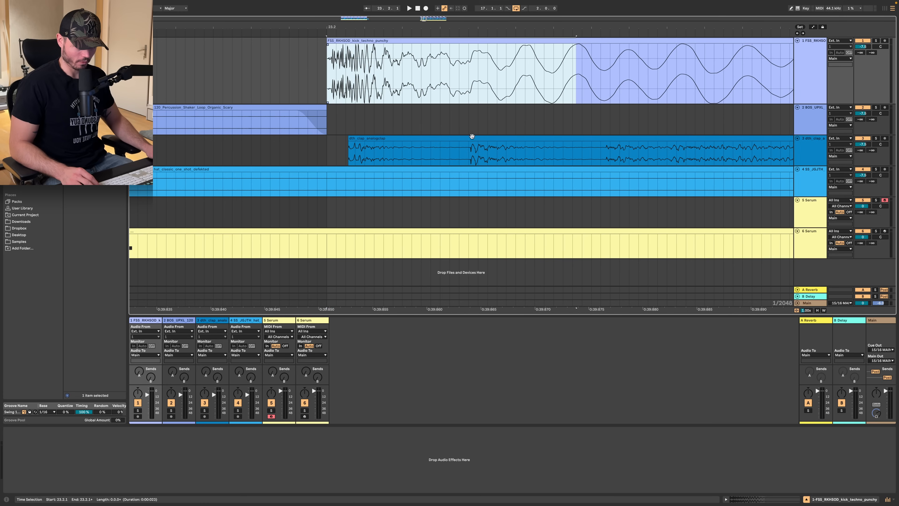
{"action": "left_click", "coordinate": [357, 138]}
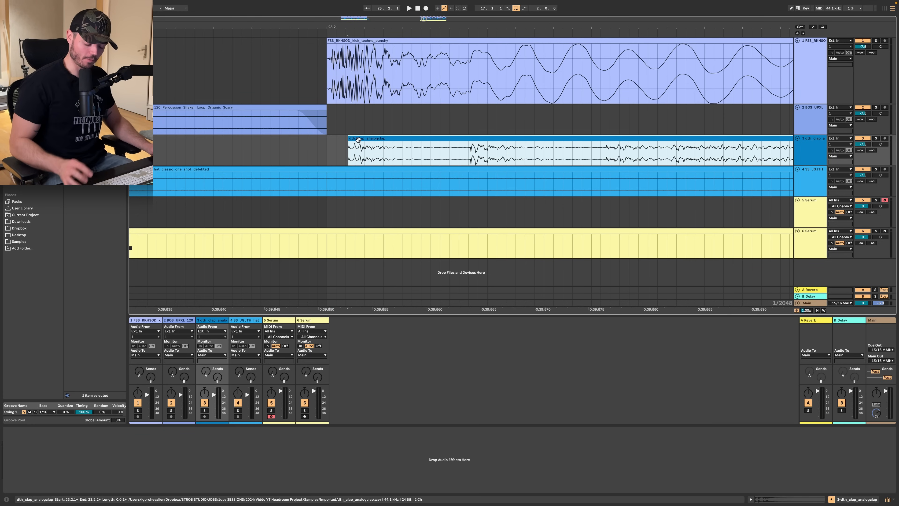
- Mark the empty gap between the end of the shortened kick at 23.2 and the next kick at 23.3
{"action": "scroll", "coordinate": [358, 139], "scroll_direction": "up", "scroll_amount": 2}
{"action": "scroll", "coordinate": [358, 139], "scroll_direction": "down", "scroll_amount": 10}
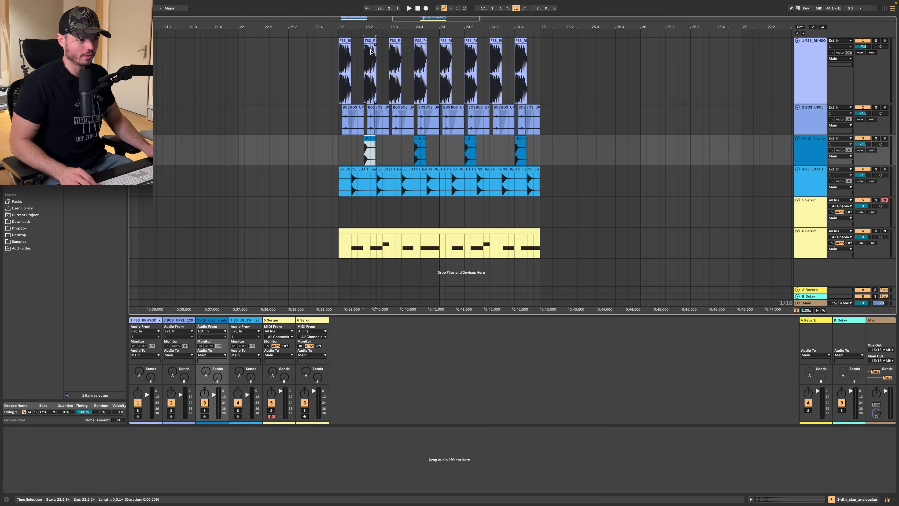
{"action": "scroll", "coordinate": [373, 52], "scroll_direction": "up", "scroll_amount": 5}
{"action": "left_click_drag", "start_coordinate": [434, 78], "coordinate": [541, 82]}
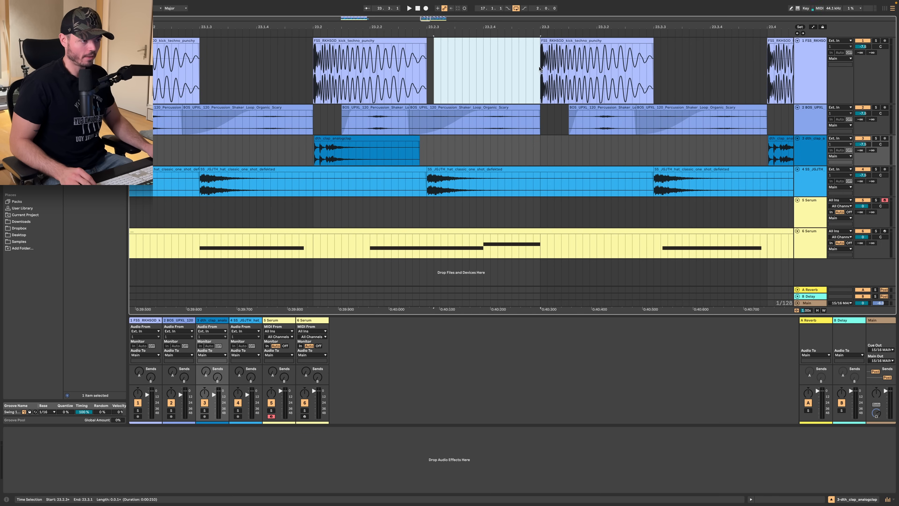
- Mark the kick's tail, the hat and the Serum bass note around 17.1.3 to compare where they overlap
{"action": "scroll", "coordinate": [456, 85], "scroll_direction": "down", "scroll_amount": 8}
{"action": "scroll", "coordinate": [357, 77], "scroll_direction": "left", "scroll_amount": 10}
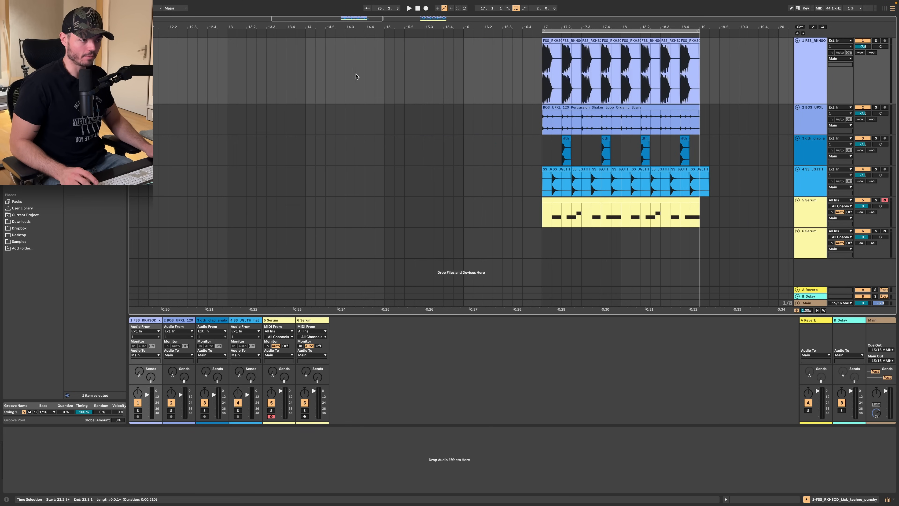
{"action": "scroll", "coordinate": [553, 68], "scroll_direction": "up", "scroll_amount": 8}
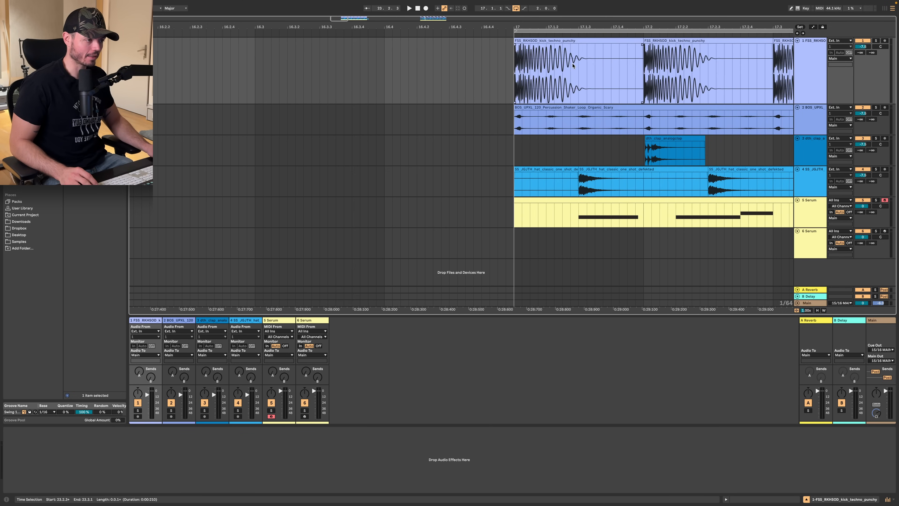
{"action": "left_click_drag", "start_coordinate": [578, 75], "coordinate": [633, 82]}
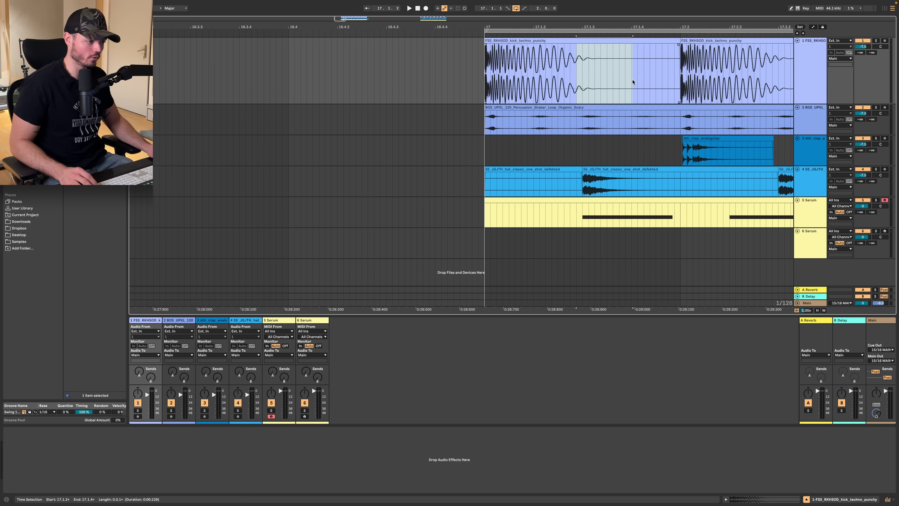
{"action": "left_click_drag", "start_coordinate": [586, 189], "coordinate": [644, 191]}
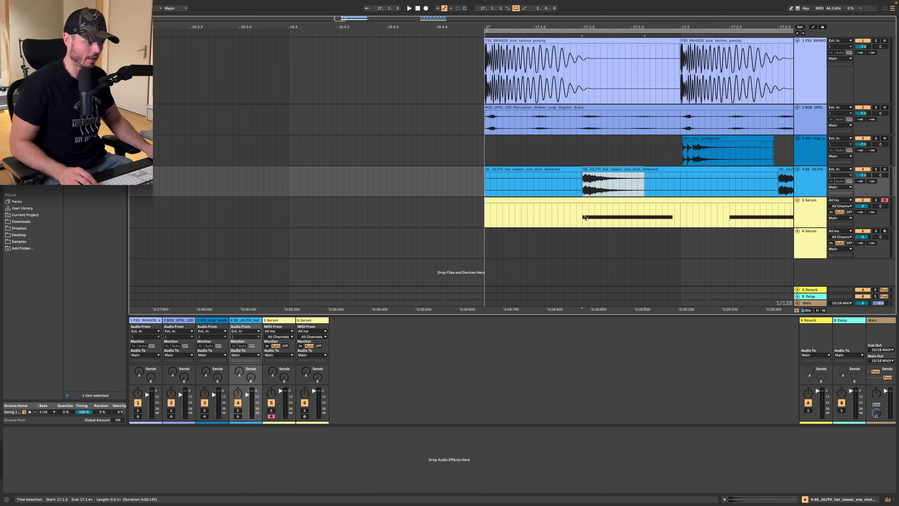
{"action": "left_click_drag", "start_coordinate": [585, 218], "coordinate": [633, 217]}
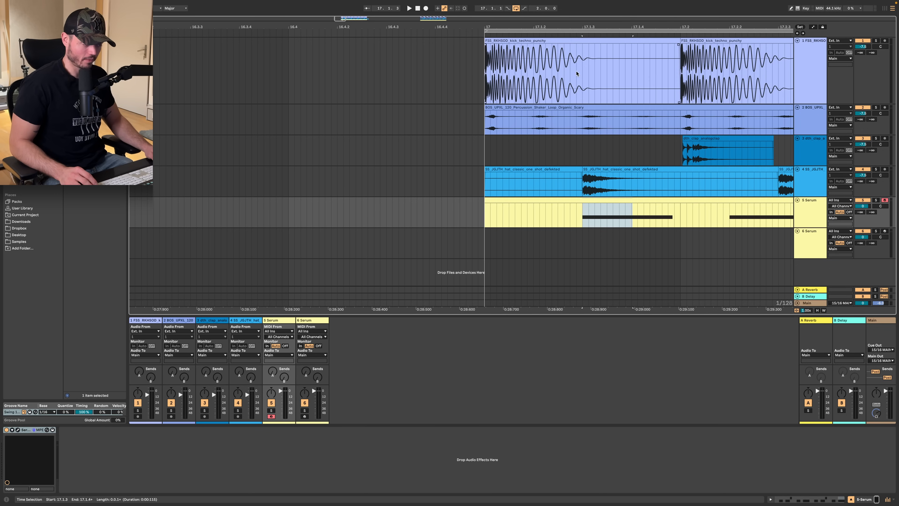
- Examine the Serum bass rests beneath the kicks at 17.1.1 and 17.2.1, and mark the 17.2.2 to 17.2.3 span across the kick-to-bass tracks
{"action": "scroll", "coordinate": [584, 79], "scroll_direction": "down", "scroll_amount": 5}
{"action": "scroll", "coordinate": [585, 79], "scroll_direction": "right", "scroll_amount": 2}
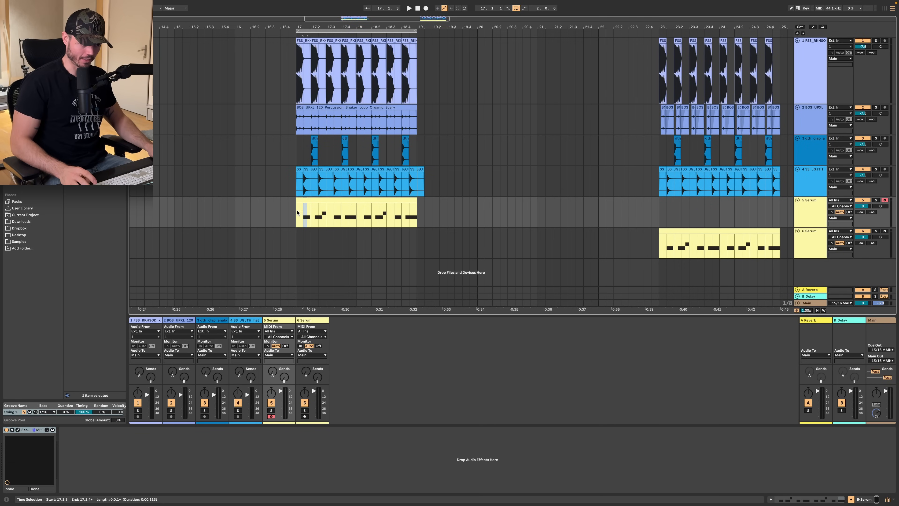
{"action": "scroll", "coordinate": [305, 208], "scroll_direction": "up", "scroll_amount": 10}
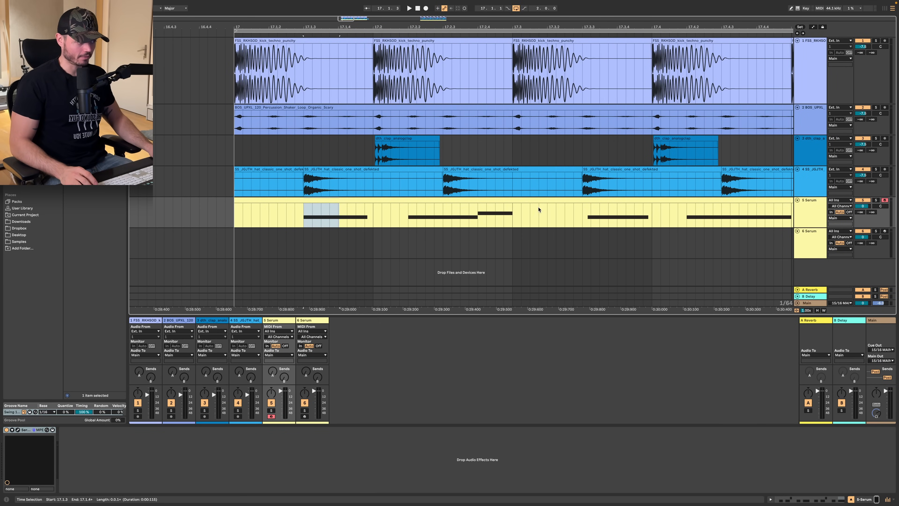
{"action": "left_click", "coordinate": [813, 218]}
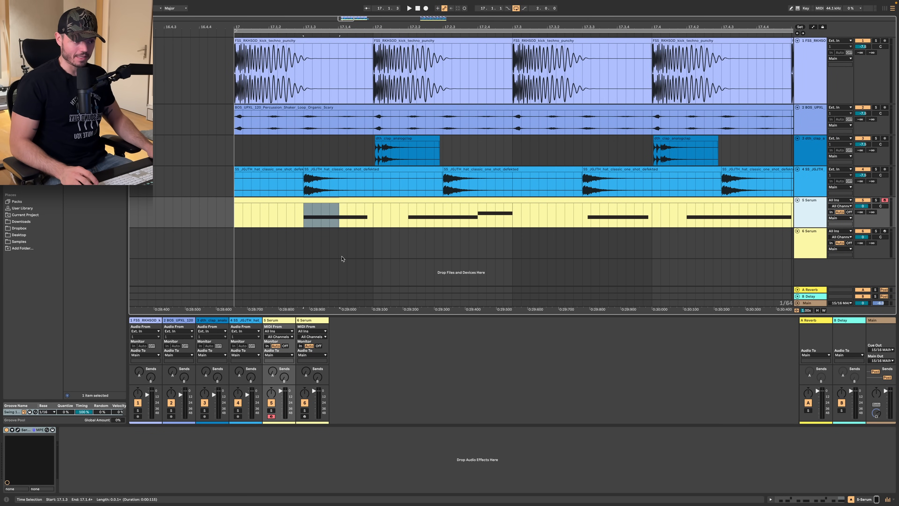
{"action": "scroll", "coordinate": [321, 220], "scroll_direction": "up", "scroll_amount": 3}
{"action": "scroll", "coordinate": [322, 221], "scroll_direction": "down", "scroll_amount": 3}
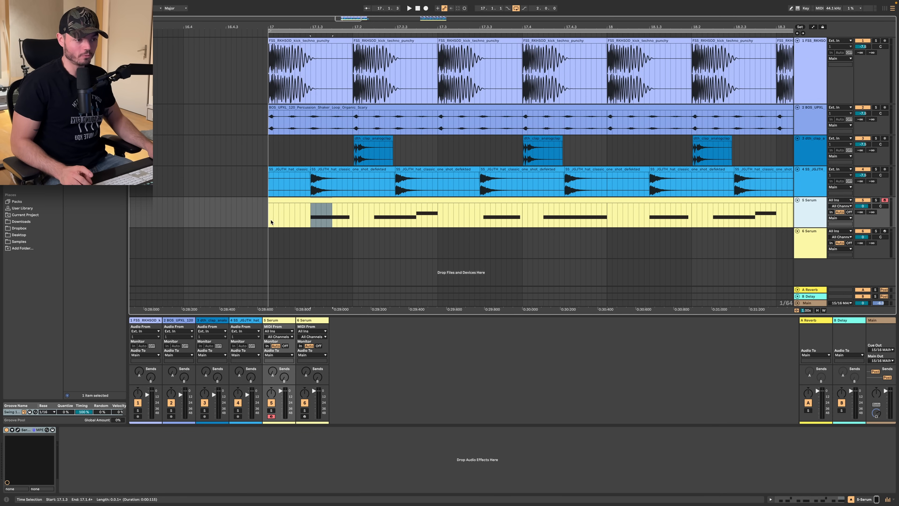
{"action": "left_click_drag", "start_coordinate": [271, 222], "coordinate": [322, 219]}
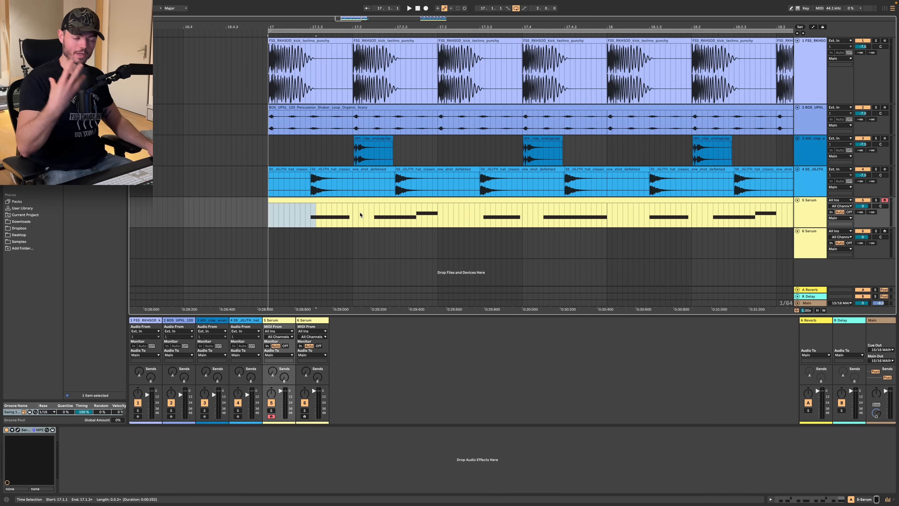
{"action": "left_click_drag", "start_coordinate": [353, 219], "coordinate": [370, 219]}
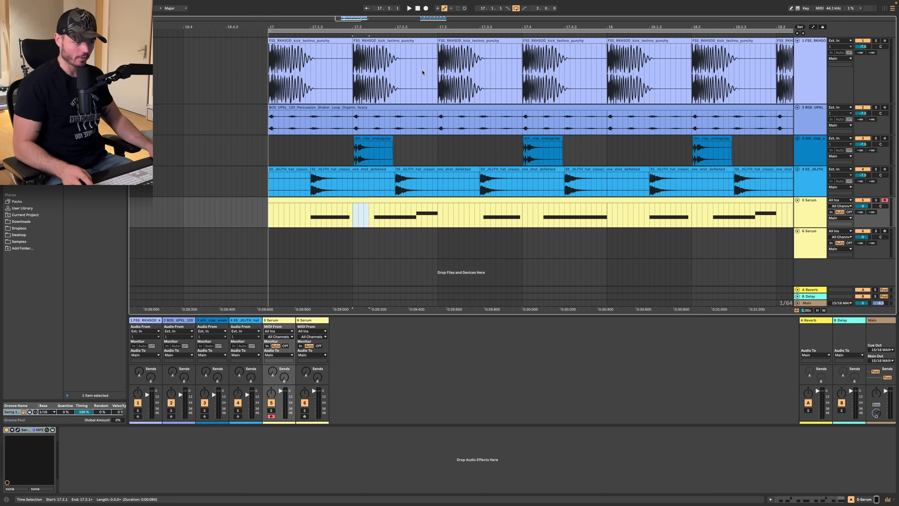
{"action": "left_click_drag", "start_coordinate": [376, 76], "coordinate": [395, 213]}
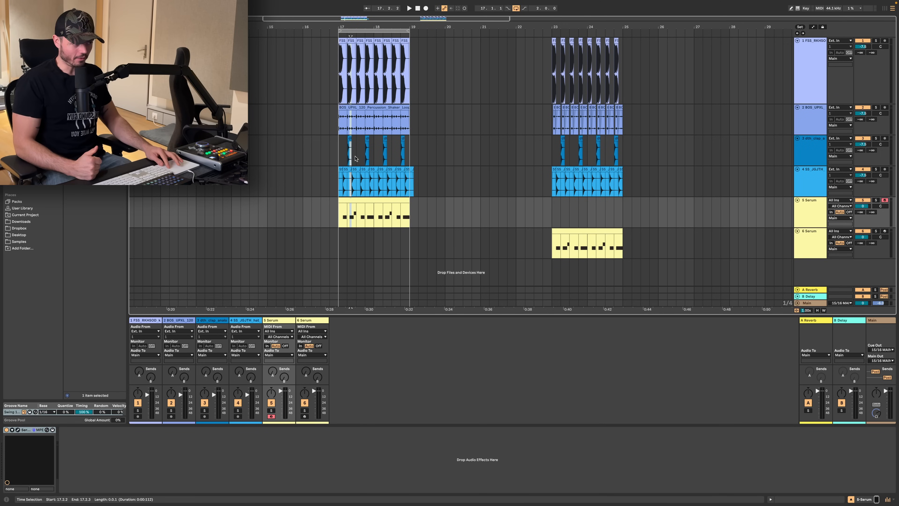
- Open the occularScope plug-in on the Main track, then reposition and widen its window so the clips at bar 17 remain visible
{"action": "left_click", "coordinate": [808, 154]}
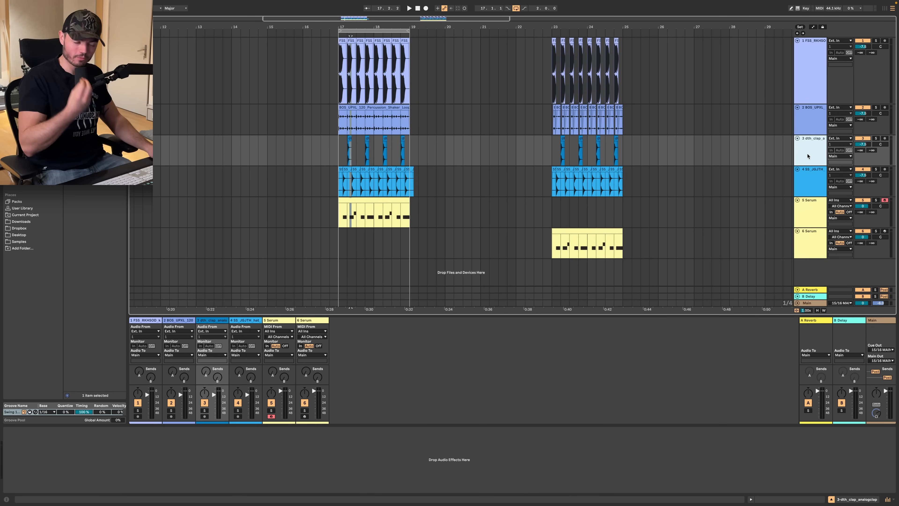
{"action": "left_click", "coordinate": [811, 304]}
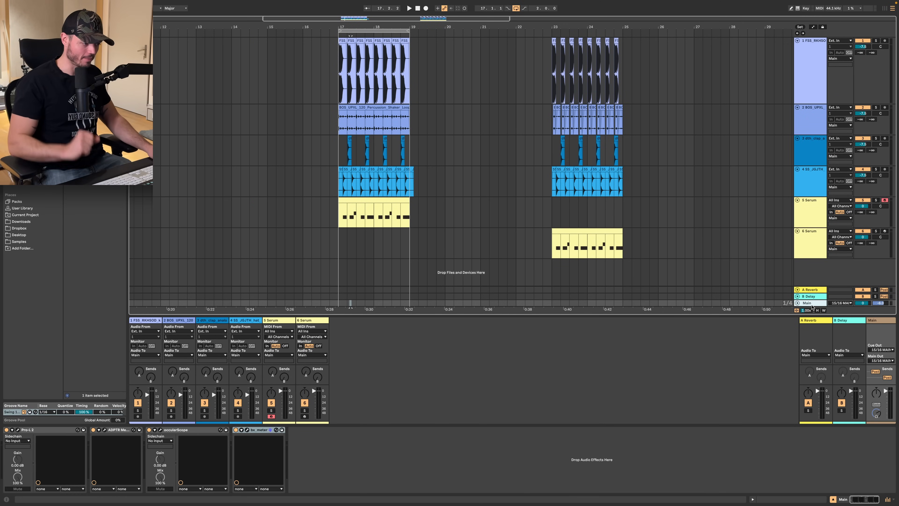
{"action": "left_click", "coordinate": [160, 430]}
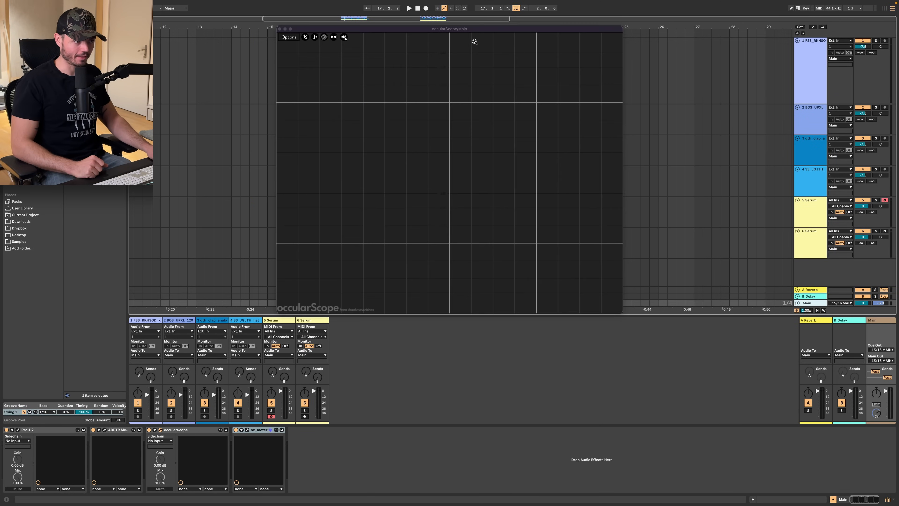
{"action": "left_click_drag", "start_coordinate": [476, 30], "coordinate": [612, 124]}
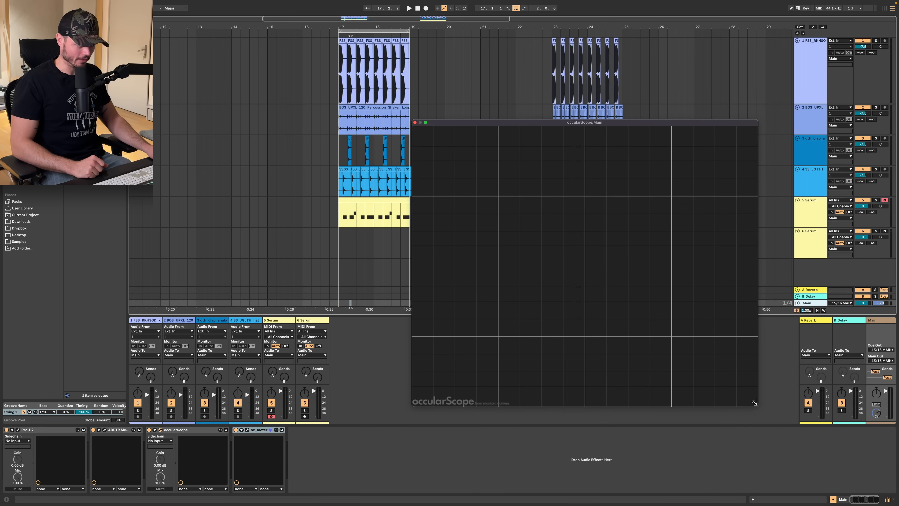
{"action": "left_click_drag", "start_coordinate": [756, 403], "coordinate": [838, 412]}
- Loop the one-beat kick segment from 17.1 to 17.2 and play the kick track soloed to view its waveform in occularScope
{"action": "scroll", "coordinate": [338, 79], "scroll_direction": "up", "scroll_amount": 10}
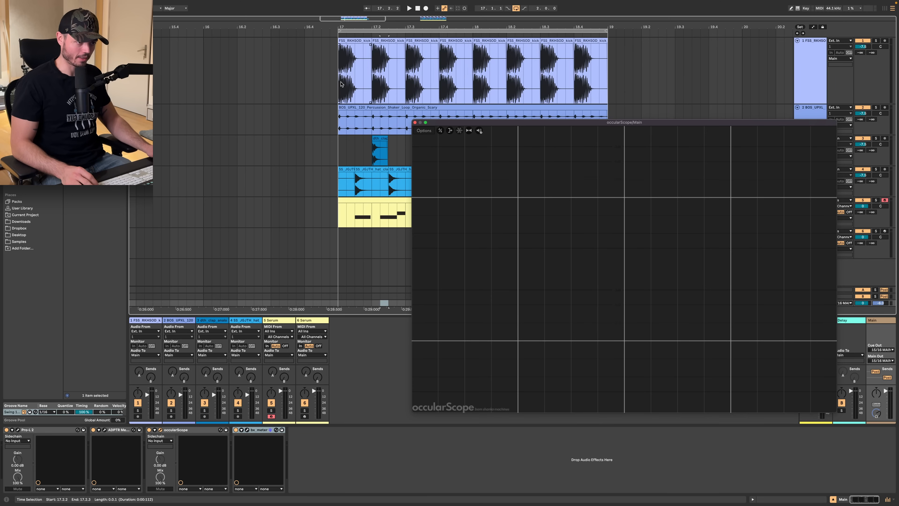
{"action": "left_click_drag", "start_coordinate": [339, 80], "coordinate": [395, 81]}
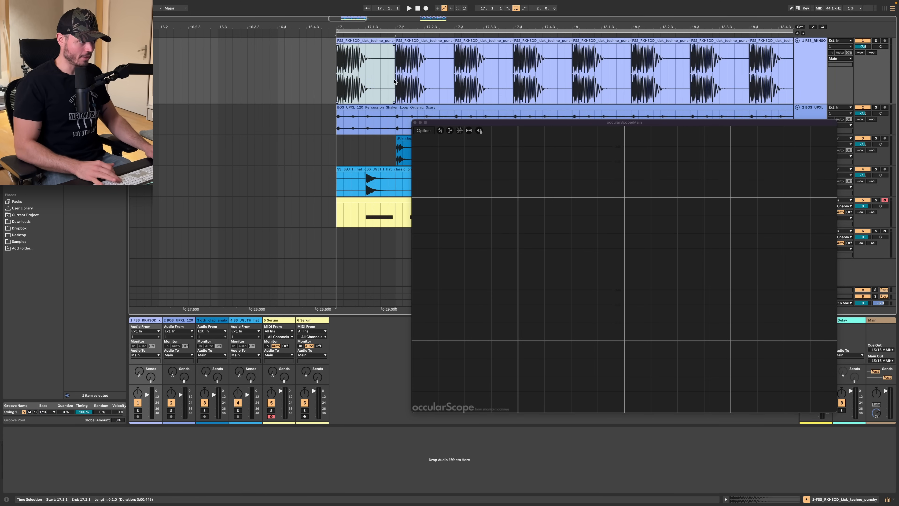
{"action": "key", "text": "super+l"}
{"action": "left_click", "coordinate": [876, 41]}
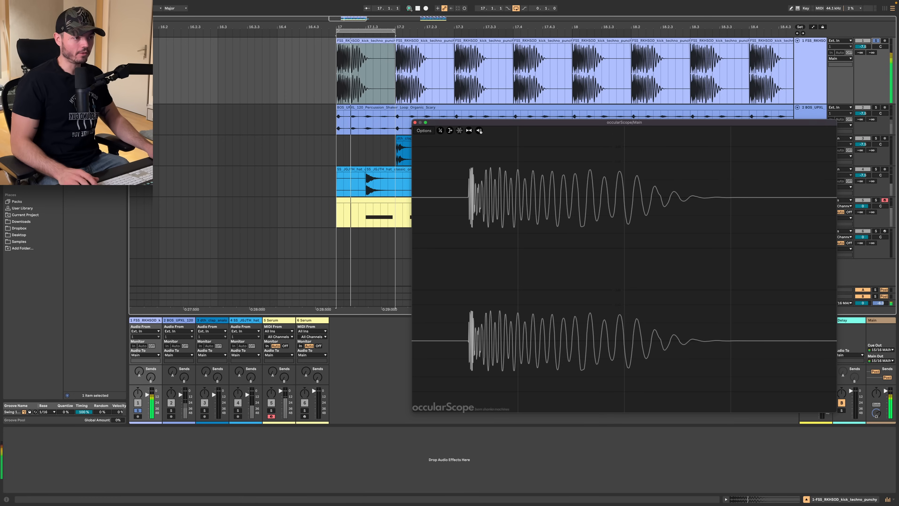
{"action": "key", "text": "space"}
- Shift the loop to the beat from 17.2 to 17.3 and play it with the clap soloed alongside the kick
{"action": "left_click_drag", "start_coordinate": [372, 31], "coordinate": [431, 34]}
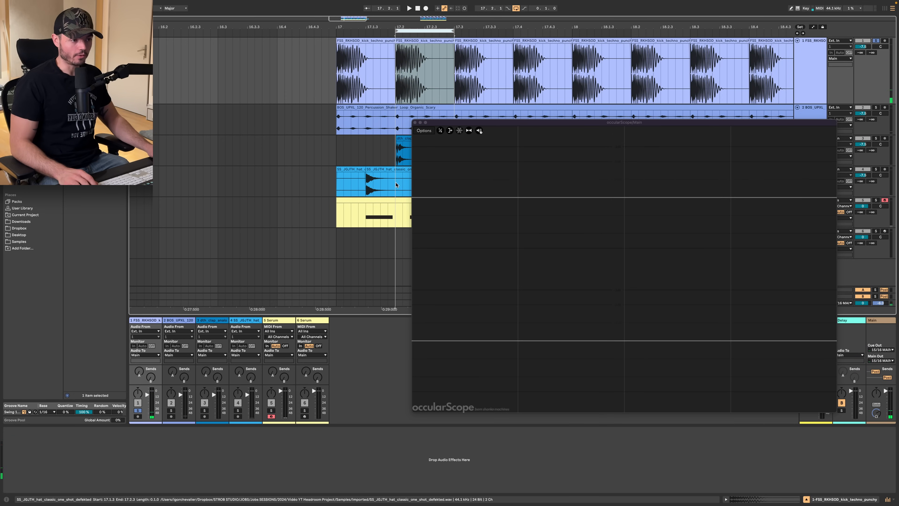
{"action": "key", "text": "space"}
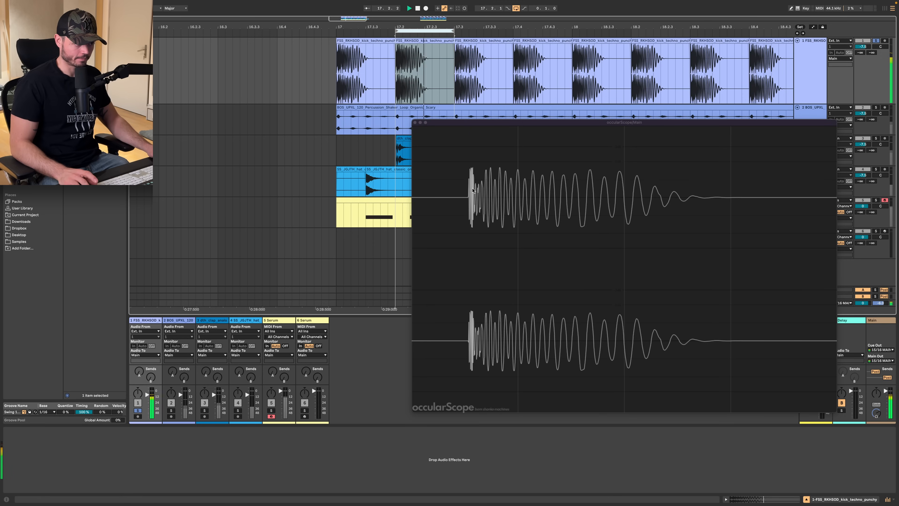
{"action": "left_click", "coordinate": [876, 138]}
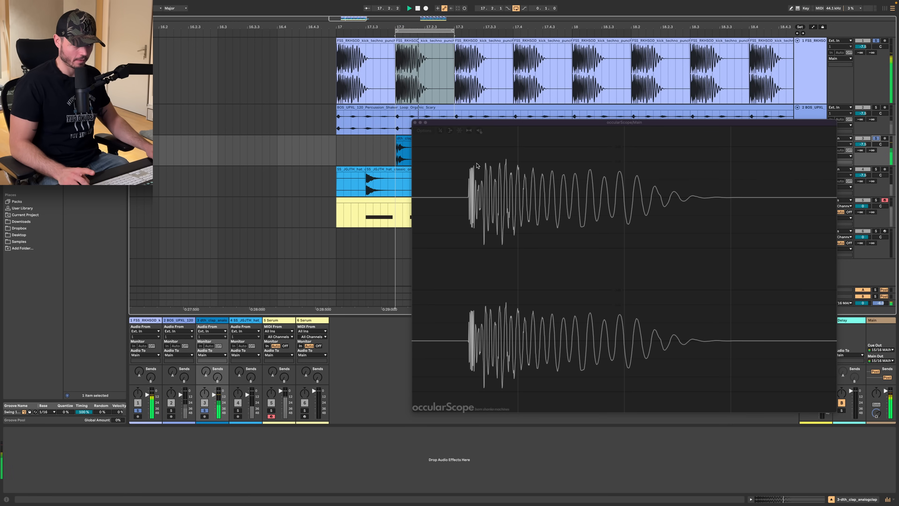
{"action": "key", "text": "space"}
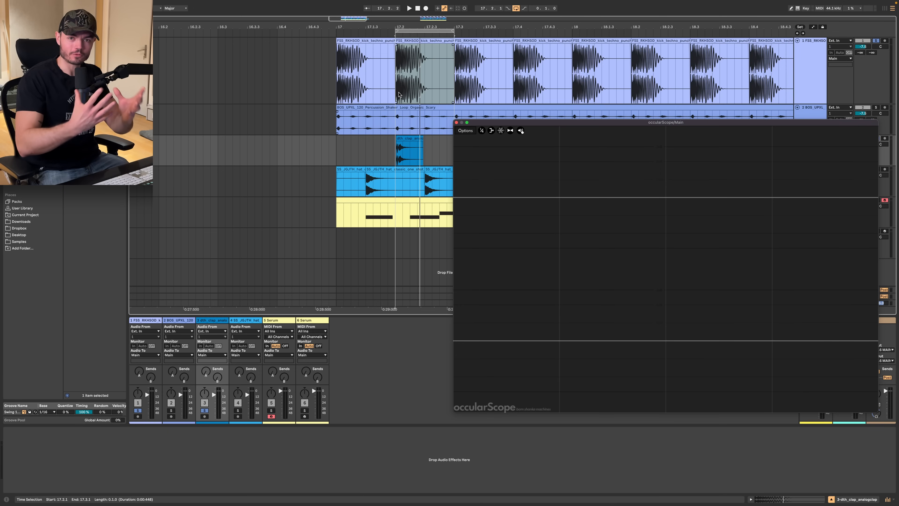
- Examine the clap's delayed start against the kick's transient at 17.2, marking matching spans on the clap and Serum tracks
{"action": "key", "text": "z"}
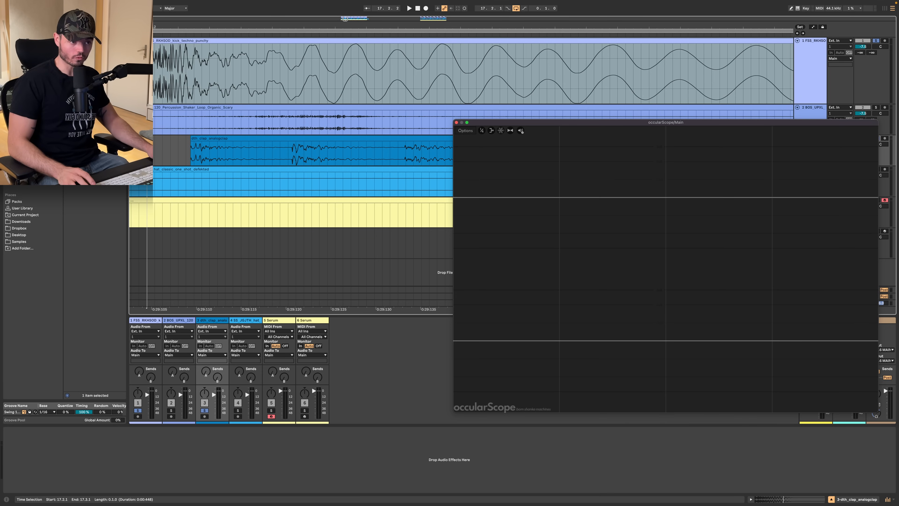
{"action": "left_click_drag", "start_coordinate": [158, 151], "coordinate": [241, 151]}
{"action": "left_click_drag", "start_coordinate": [194, 213], "coordinate": [264, 214]}
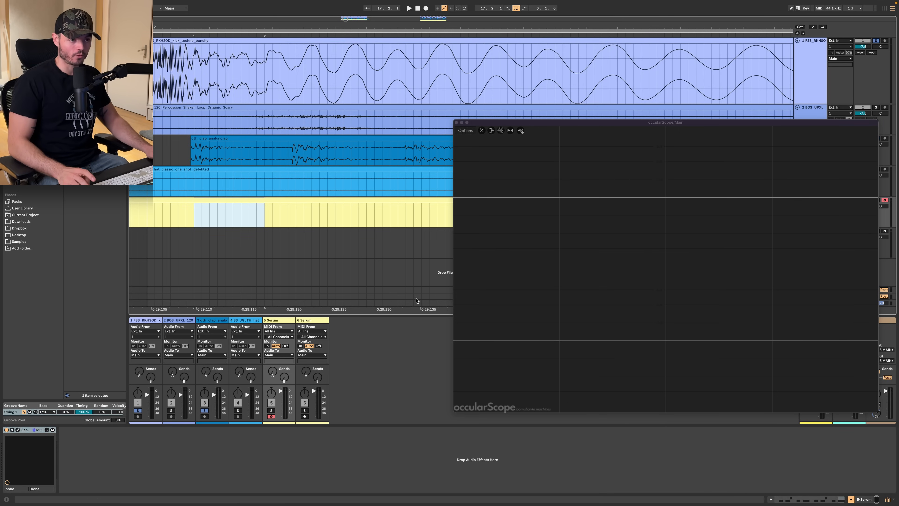
{"action": "scroll", "coordinate": [249, 84], "scroll_direction": "up", "scroll_amount": 5}
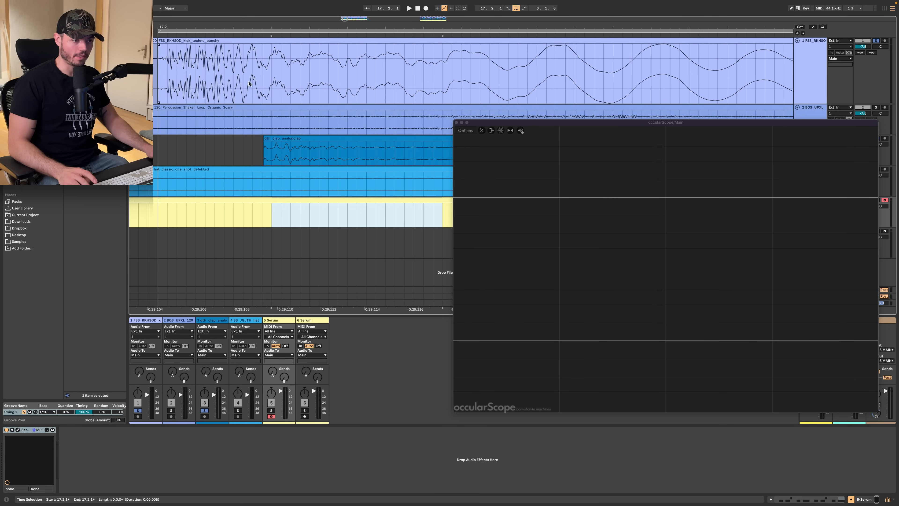
- Enlarge the clap track, slide the clap at 17.2 earlier to line its peak up with the kick's, and mark both peaks
{"action": "scroll", "coordinate": [279, 86], "scroll_direction": "up", "scroll_amount": 6}
{"action": "left_click", "coordinate": [324, 78]}
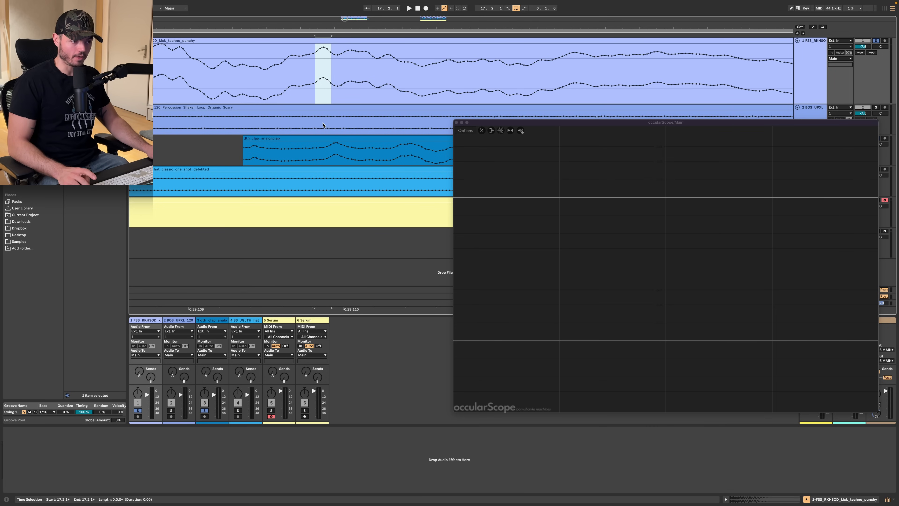
{"action": "key", "text": "plus"}
{"action": "key", "text": "plus"}
{"action": "scroll", "coordinate": [369, 148], "scroll_direction": "up", "scroll_amount": 3}
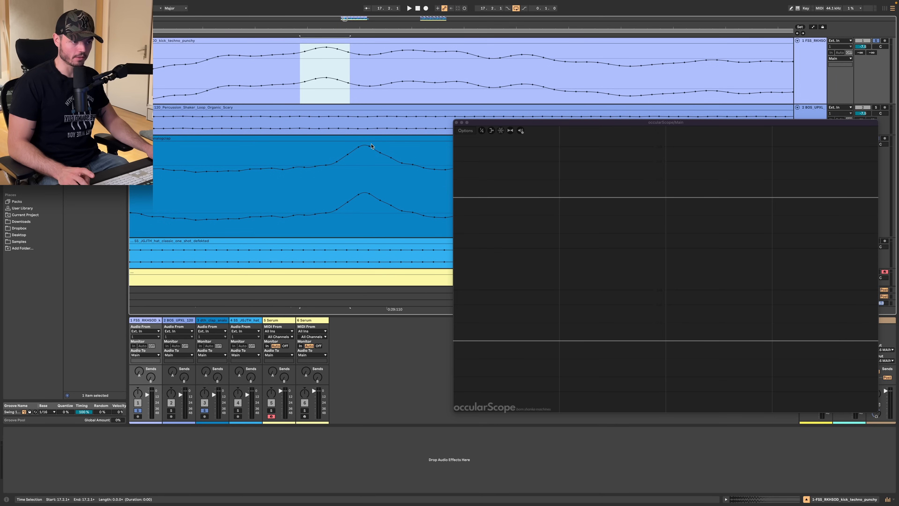
{"action": "left_click_drag", "start_coordinate": [379, 138], "coordinate": [340, 139]}
{"action": "left_click_drag", "start_coordinate": [303, 53], "coordinate": [353, 152]}
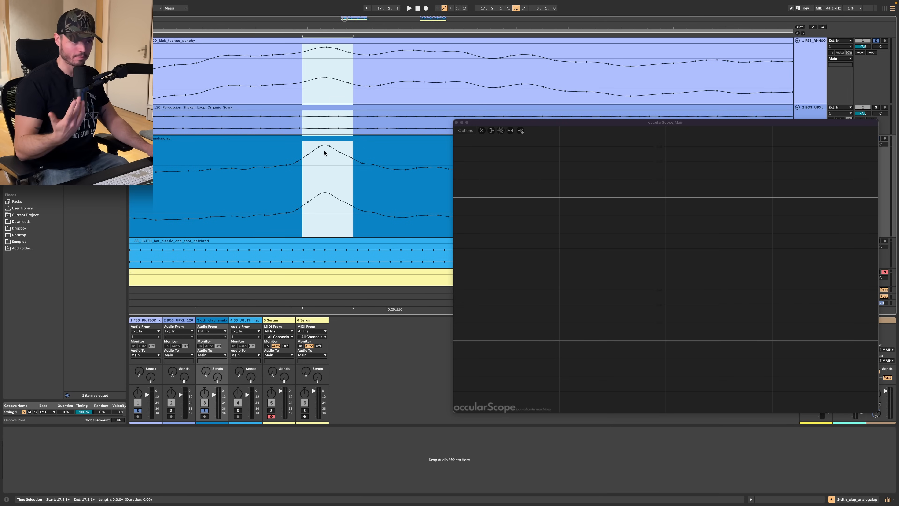
{"action": "scroll", "coordinate": [324, 153], "scroll_direction": "up", "scroll_amount": 5}
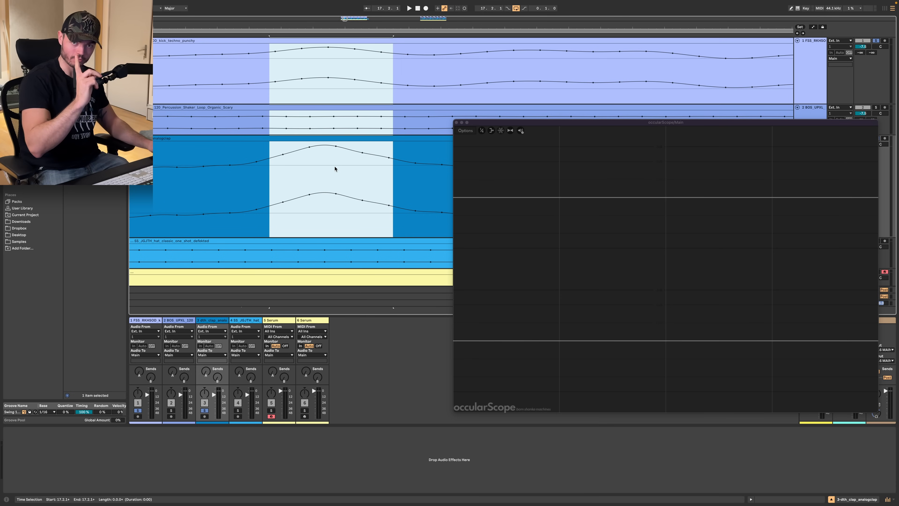
{"action": "scroll", "coordinate": [335, 168], "scroll_direction": "down", "scroll_amount": 5}
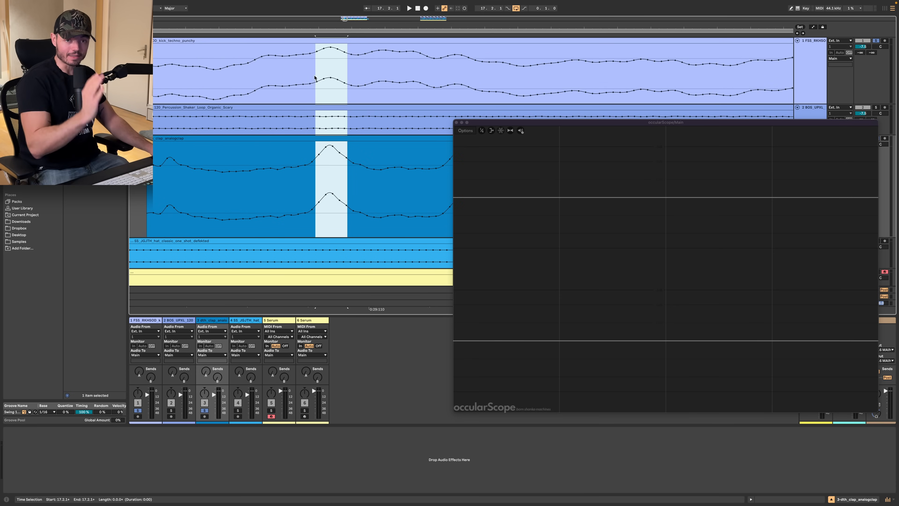
{"action": "scroll", "coordinate": [329, 159], "scroll_direction": "up", "scroll_amount": 5}
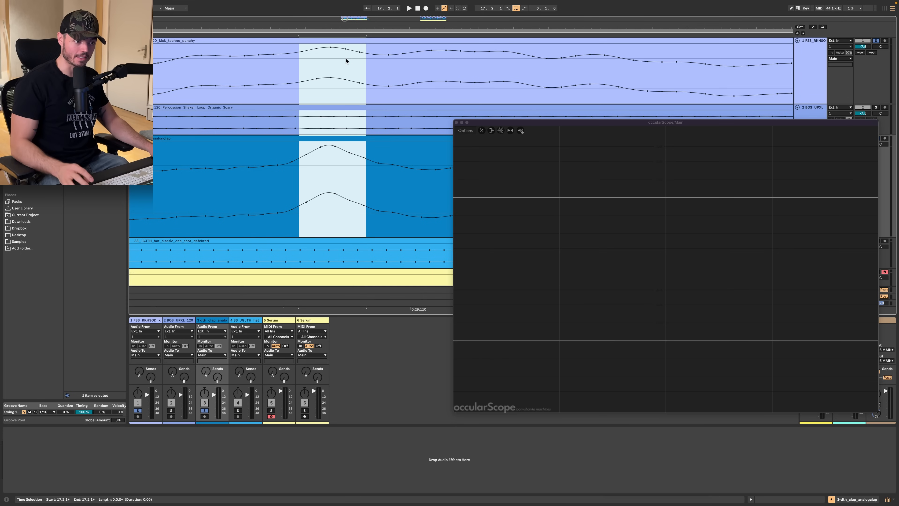
- Move the clap at 17.2 later so its peak follows the kick's peak, and mark the kick peak's span across both tracks
{"action": "scroll", "coordinate": [333, 166], "scroll_direction": "down", "scroll_amount": 5}
{"action": "left_click_drag", "start_coordinate": [361, 140], "coordinate": [386, 141]}
{"action": "scroll", "coordinate": [336, 161], "scroll_direction": "up", "scroll_amount": 5}
{"action": "left_click_drag", "start_coordinate": [296, 49], "coordinate": [346, 76]}
{"action": "mouse_move", "coordinate": [298, 202]}
{"action": "left_mouse_down"}
{"action": "mouse_move", "coordinate": [340, 205]}
{"action": "mouse_move", "coordinate": [349, 216]}
{"action": "left_mouse_up"}
{"action": "left_click", "coordinate": [297, 55]}
{"action": "left_click_drag", "start_coordinate": [297, 56], "coordinate": [340, 210]}
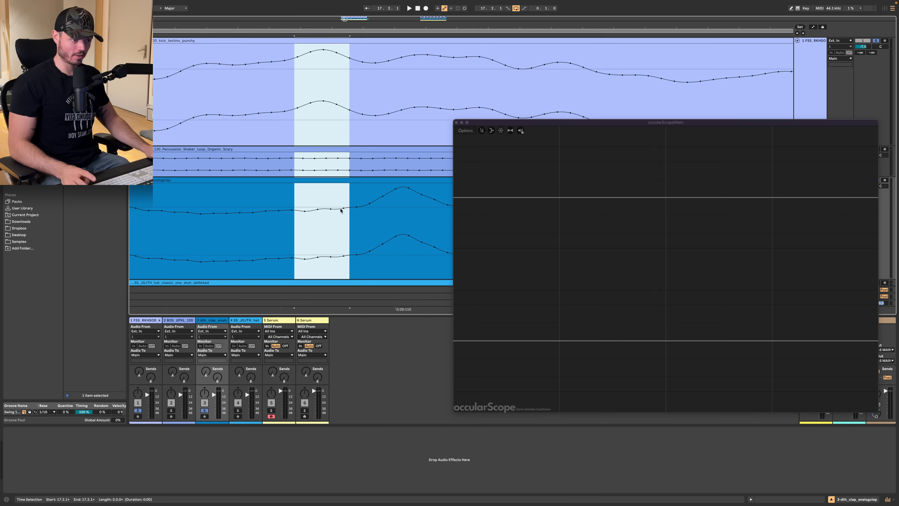
- Close the occularScope window and select the beat from 17.2 to 17.3 on the clap track
{"action": "scroll", "coordinate": [341, 210], "scroll_direction": "down", "scroll_amount": 10}
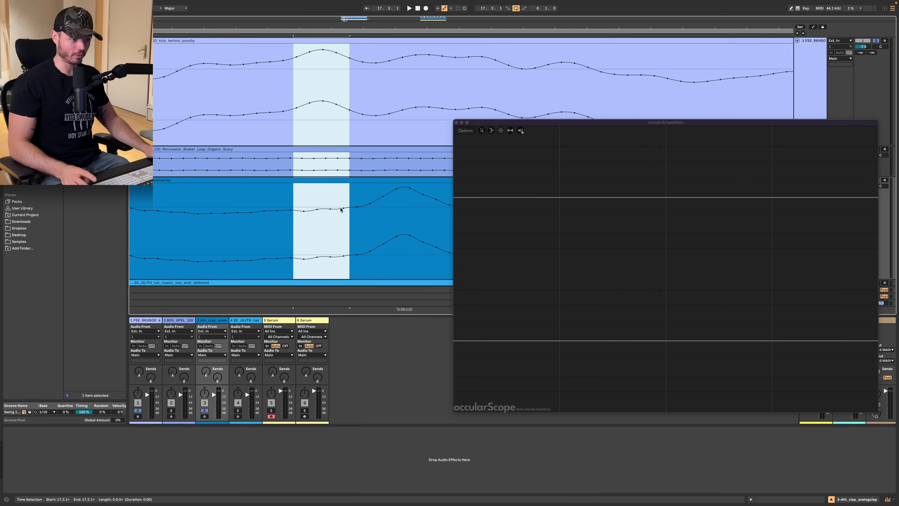
{"action": "left_click", "coordinate": [457, 123]}
{"action": "scroll", "coordinate": [372, 233], "scroll_direction": "up", "scroll_amount": 2}
{"action": "scroll", "coordinate": [372, 233], "scroll_direction": "down", "scroll_amount": 12}
{"action": "scroll", "coordinate": [372, 232], "scroll_direction": "up", "scroll_amount": 12}
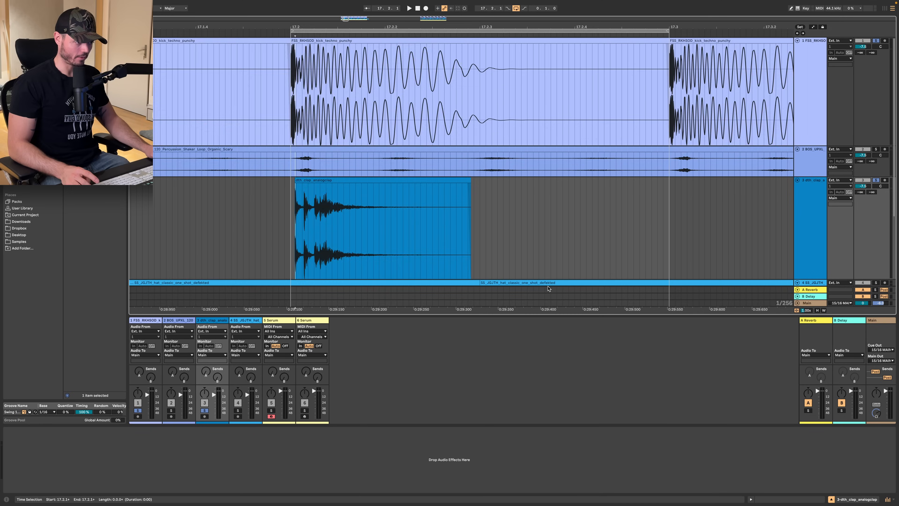
{"action": "scroll", "coordinate": [548, 289], "scroll_direction": "down", "scroll_amount": 8}
{"action": "left_click_drag", "start_coordinate": [628, 240], "coordinate": [694, 239]}
{"action": "left_click_drag", "start_coordinate": [510, 254], "coordinate": [568, 256]}
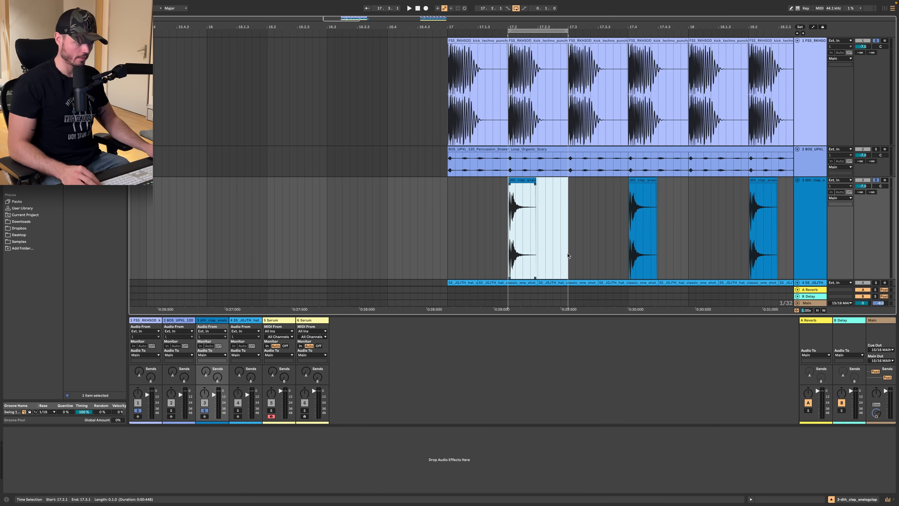
- Loop the drum clips from bar 17 to bar 19 and play them with the kick and clap soloed
{"action": "scroll", "coordinate": [568, 256], "scroll_direction": "down", "scroll_amount": 10}
{"action": "left_click_drag", "start_coordinate": [554, 122], "coordinate": [621, 197]}
{"action": "key", "text": "super+l"}
{"action": "scroll", "coordinate": [504, 202], "scroll_direction": "right", "scroll_amount": 10}
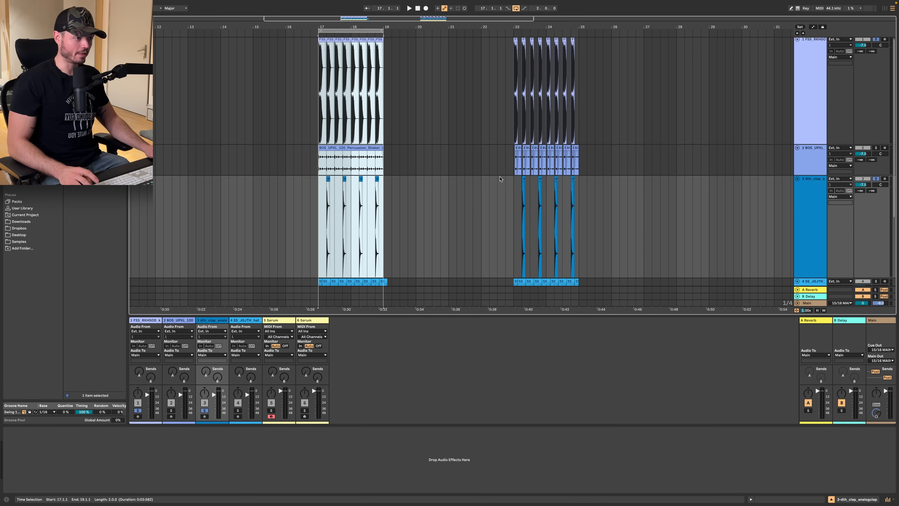
{"action": "key", "text": "space"}
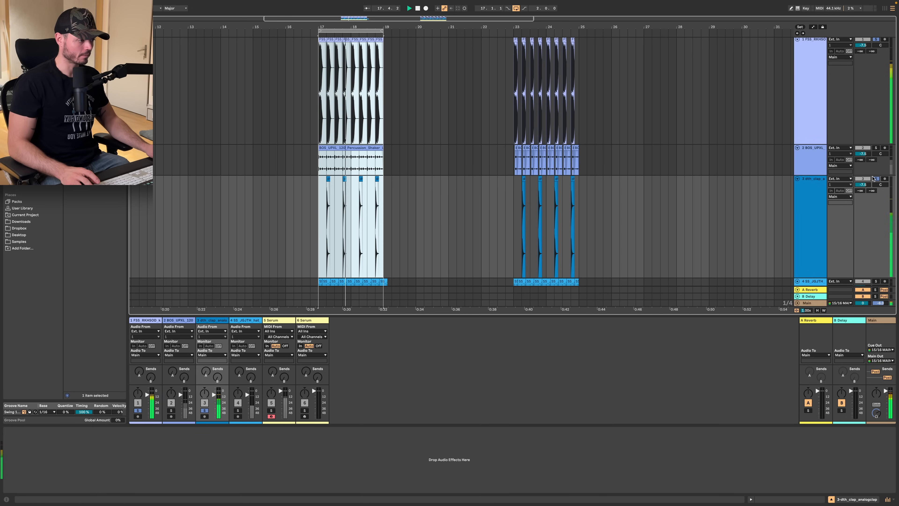
{"action": "key", "text": "space"}
- Move the loop to the edited drum clips from bar 23 to bar 25 and play the soloed kick and clap
{"action": "left_click_drag", "start_coordinate": [514, 106], "coordinate": [580, 223]}
{"action": "key", "text": "super+l"}
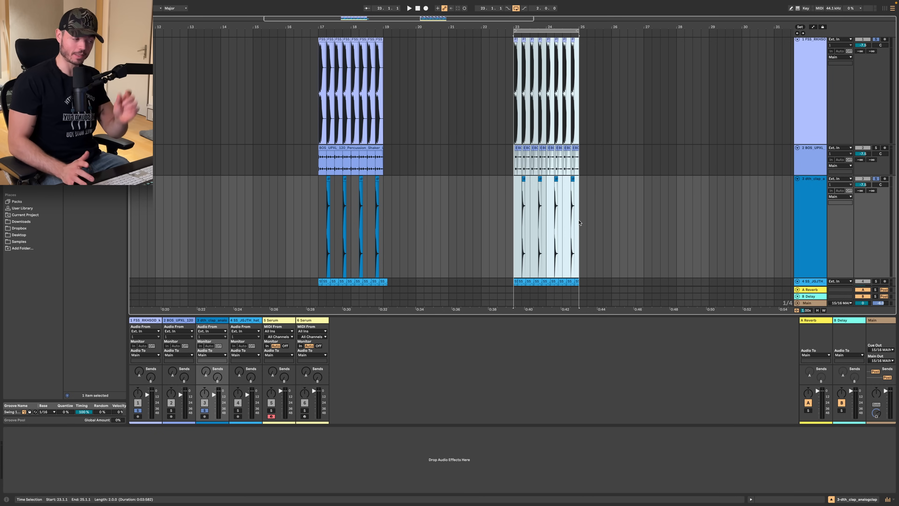
{"action": "key", "text": "space"}
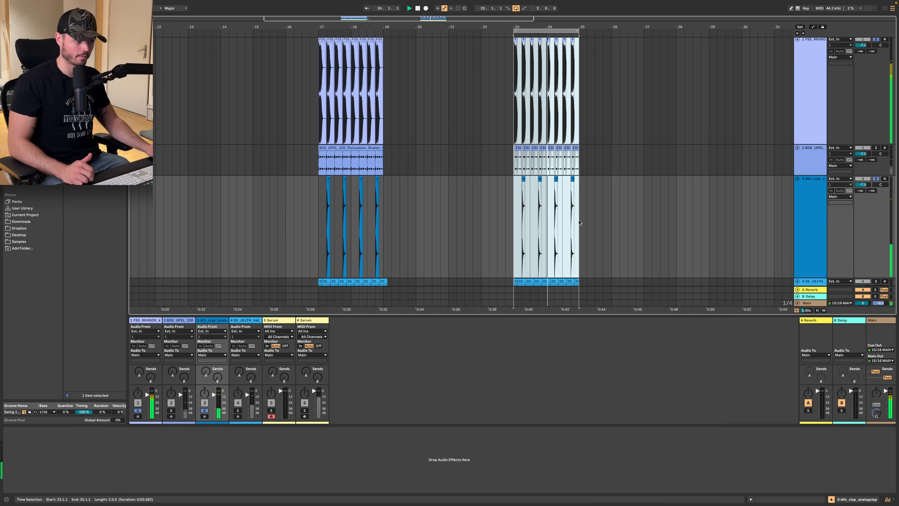
{"action": "key", "text": "space"}
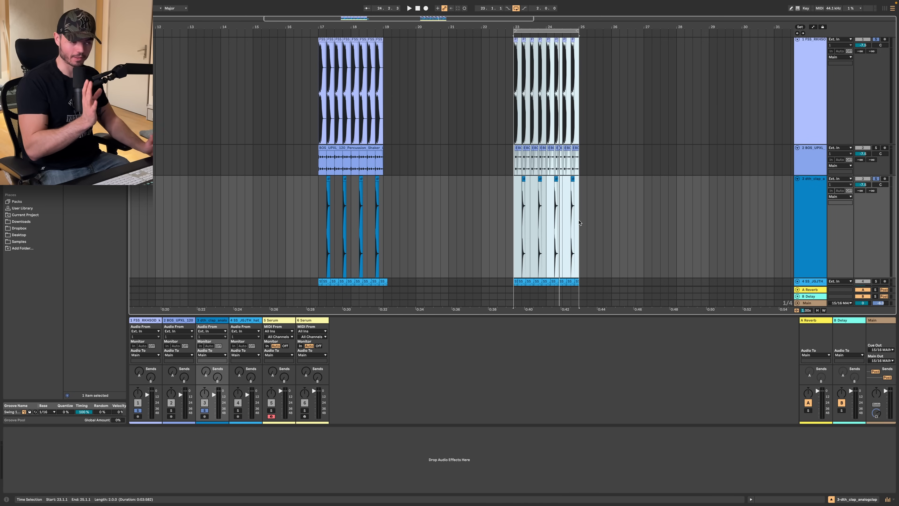
- Examine the clap's start at 23.2 against the kick's transient, and compare it with the surrounding clips
{"action": "scroll", "coordinate": [529, 202], "scroll_direction": "up", "scroll_amount": 15}
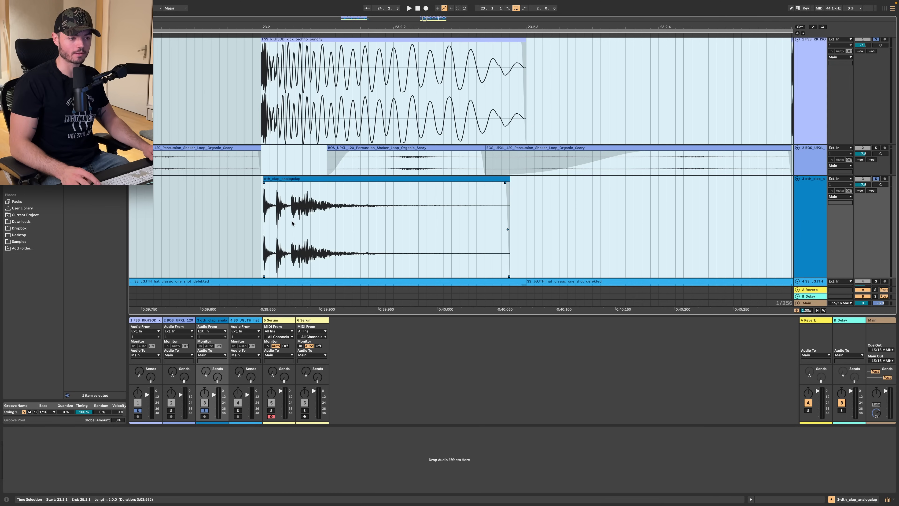
{"action": "left_click", "coordinate": [295, 221]}
{"action": "scroll", "coordinate": [264, 219], "scroll_direction": "up", "scroll_amount": 10}
{"action": "scroll", "coordinate": [264, 219], "scroll_direction": "up", "scroll_amount": 3}
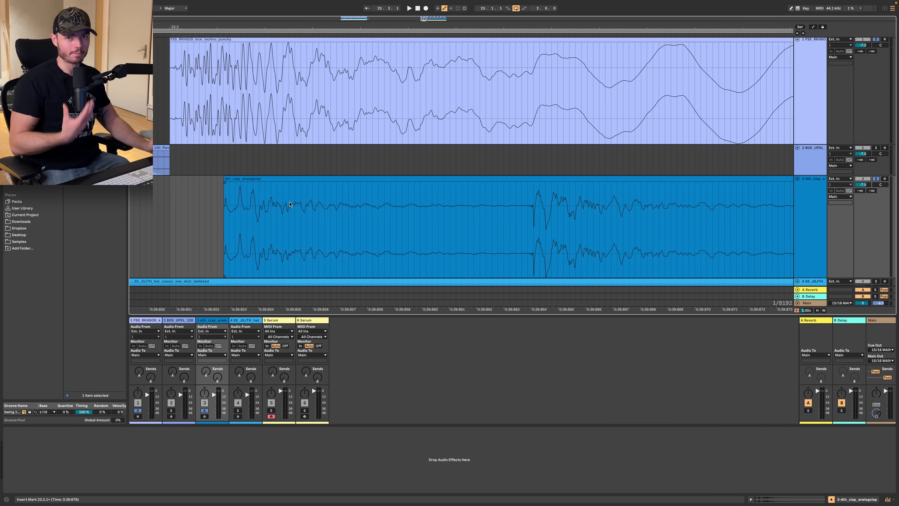
{"action": "scroll", "coordinate": [289, 204], "scroll_direction": "down", "scroll_amount": 20}
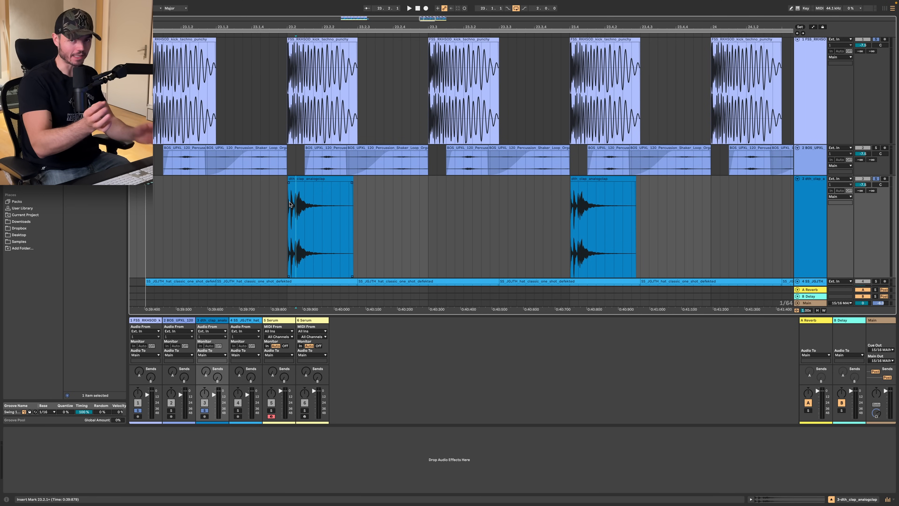
{"action": "scroll", "coordinate": [289, 204], "scroll_direction": "down", "scroll_amount": 20}
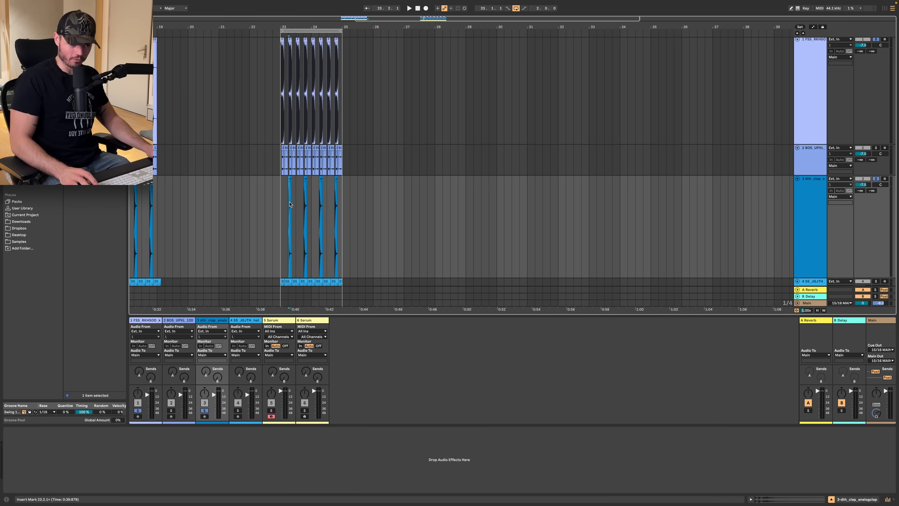
{"action": "scroll", "coordinate": [290, 204], "scroll_direction": "left", "scroll_amount": 10}
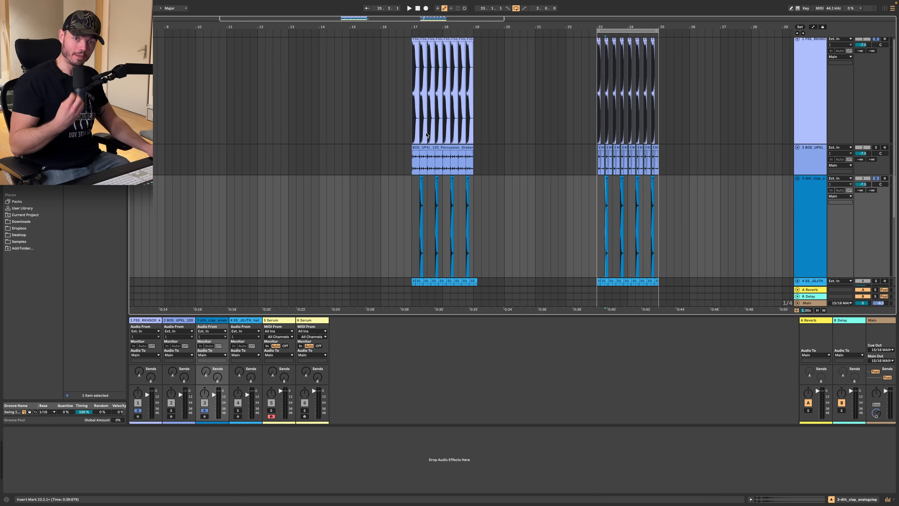
- Mark the overlapping kick and clap span at 17.2, and select about 7 ms of the kick's wave to compare with the clap
{"action": "scroll", "coordinate": [425, 228], "scroll_direction": "up", "scroll_amount": 15}
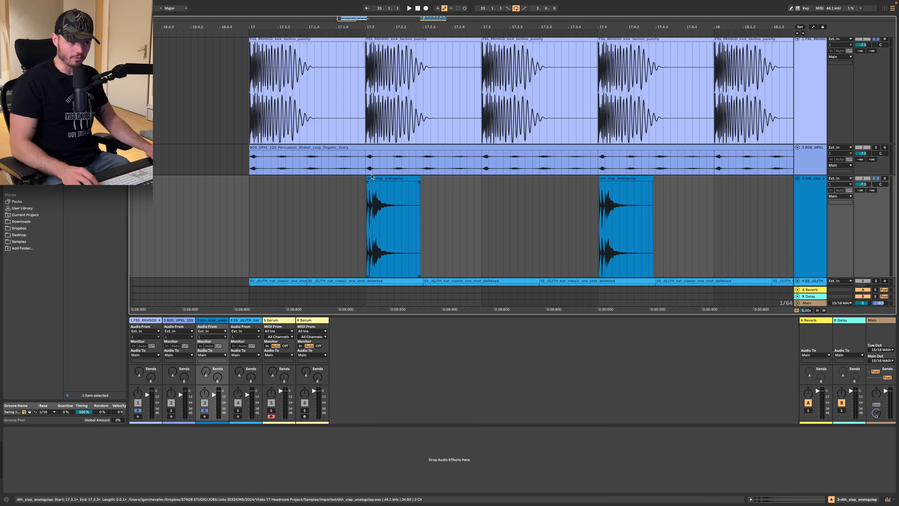
{"action": "scroll", "coordinate": [360, 170], "scroll_direction": "up", "scroll_amount": 5}
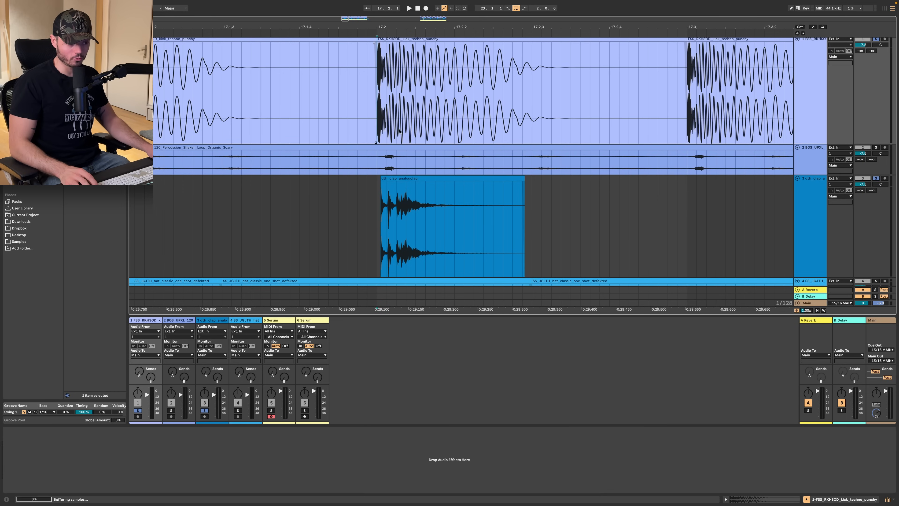
{"action": "left_click_drag", "start_coordinate": [378, 230], "coordinate": [514, 71]}
{"action": "scroll", "coordinate": [253, 123], "scroll_direction": "up", "scroll_amount": 5}
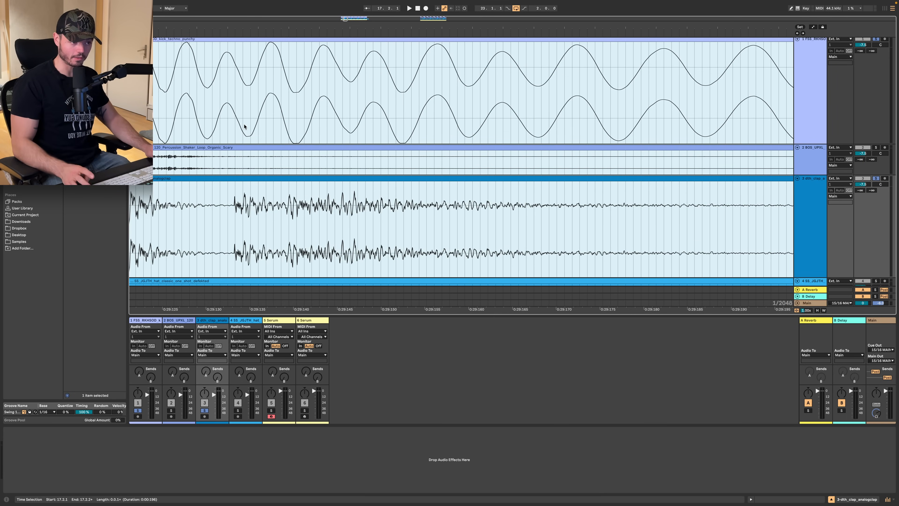
{"action": "scroll", "coordinate": [244, 126], "scroll_direction": "down", "scroll_amount": 2}
{"action": "left_click_drag", "start_coordinate": [258, 124], "coordinate": [318, 124]}
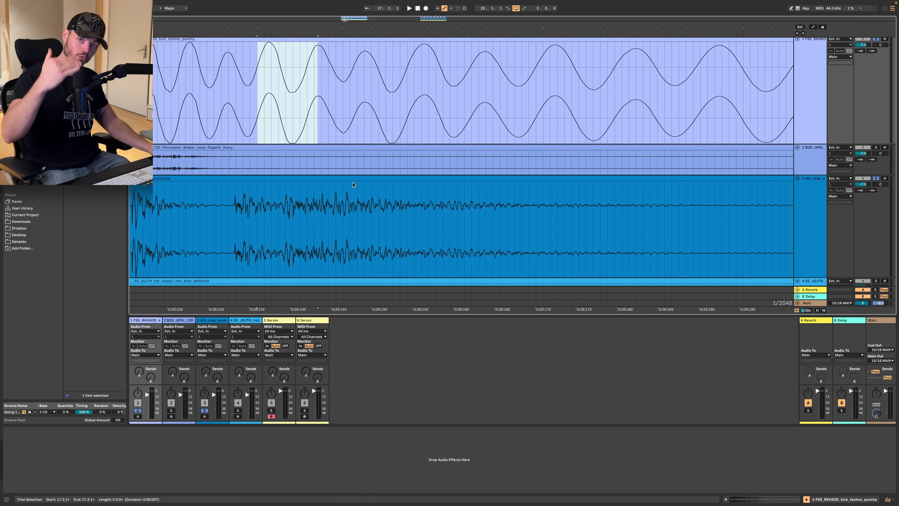
{"action": "scroll", "coordinate": [353, 184], "scroll_direction": "down", "scroll_amount": 5}
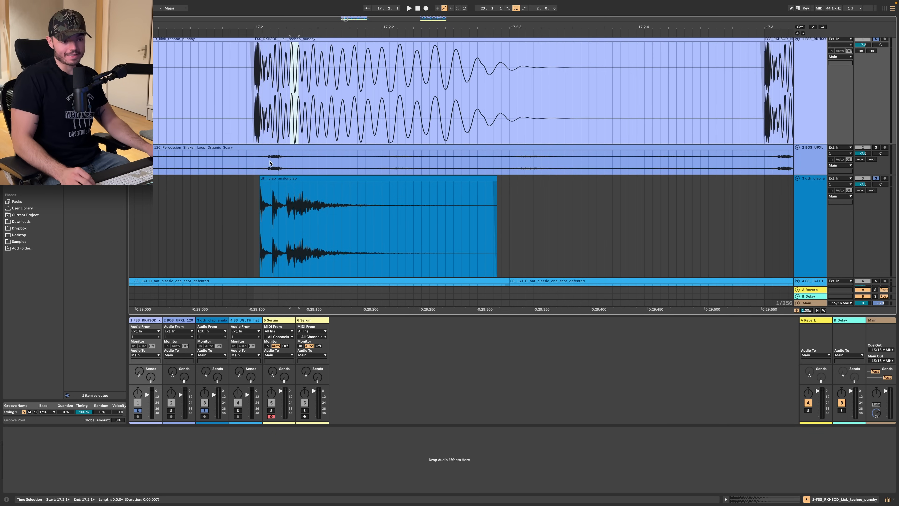
{"action": "scroll", "coordinate": [270, 163], "scroll_direction": "up", "scroll_amount": 4}
{"action": "scroll", "coordinate": [269, 163], "scroll_direction": "up", "scroll_amount": 2}
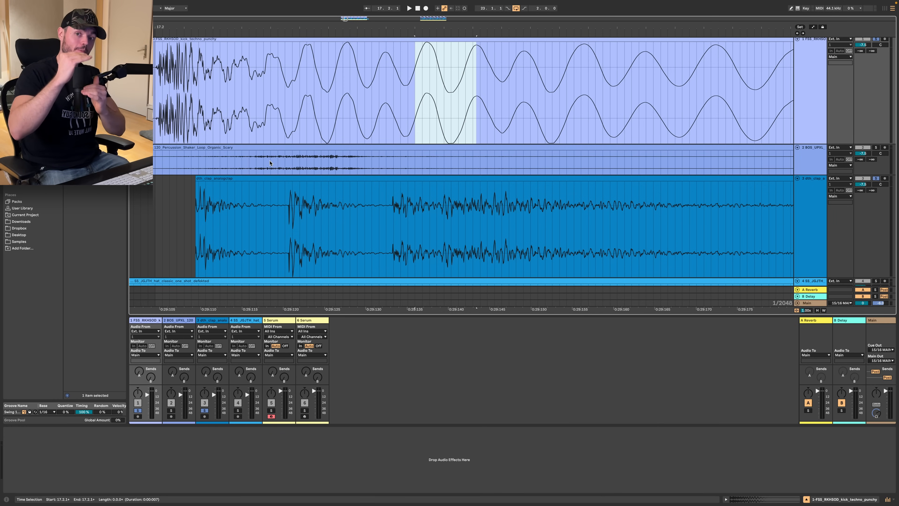
{"action": "scroll", "coordinate": [226, 226], "scroll_direction": "down", "scroll_amount": 8}
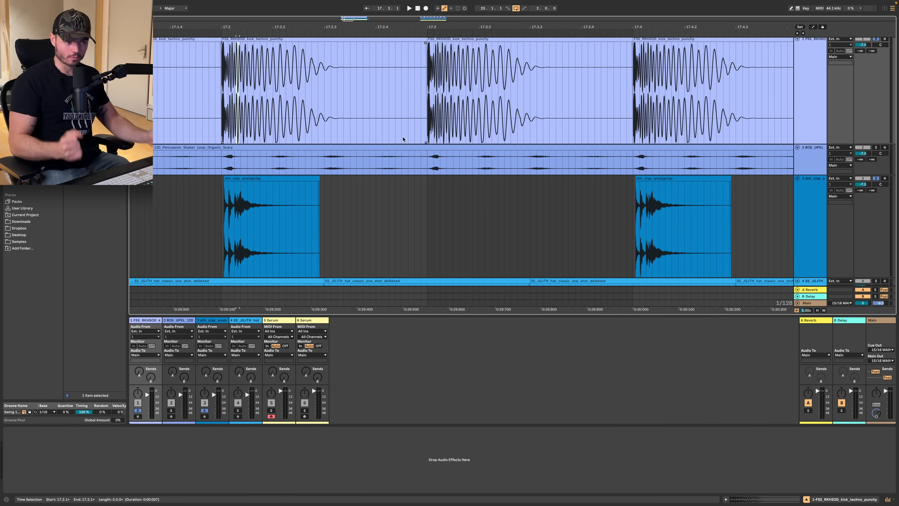
- Select a span of about 6 ms in the kick's waveform at 17.2 to compare with the clap below
{"action": "scroll", "coordinate": [374, 234], "scroll_direction": "down", "scroll_amount": 6}
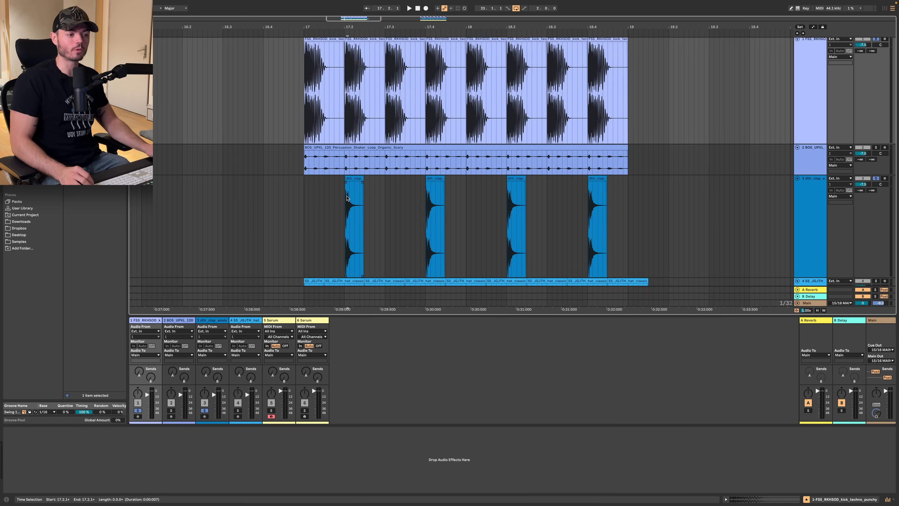
{"action": "scroll", "coordinate": [341, 193], "scroll_direction": "up", "scroll_amount": 6}
{"action": "scroll", "coordinate": [423, 192], "scroll_direction": "up", "scroll_amount": 2}
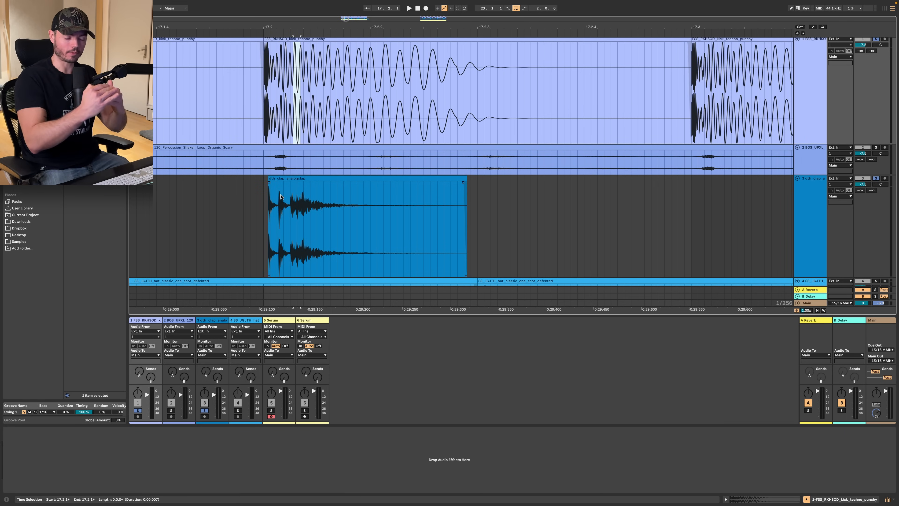
{"action": "scroll", "coordinate": [281, 196], "scroll_direction": "up", "scroll_amount": 6}
{"action": "left_click_drag", "start_coordinate": [271, 93], "coordinate": [372, 95]}
{"action": "scroll", "coordinate": [317, 144], "scroll_direction": "down", "scroll_amount": 6}
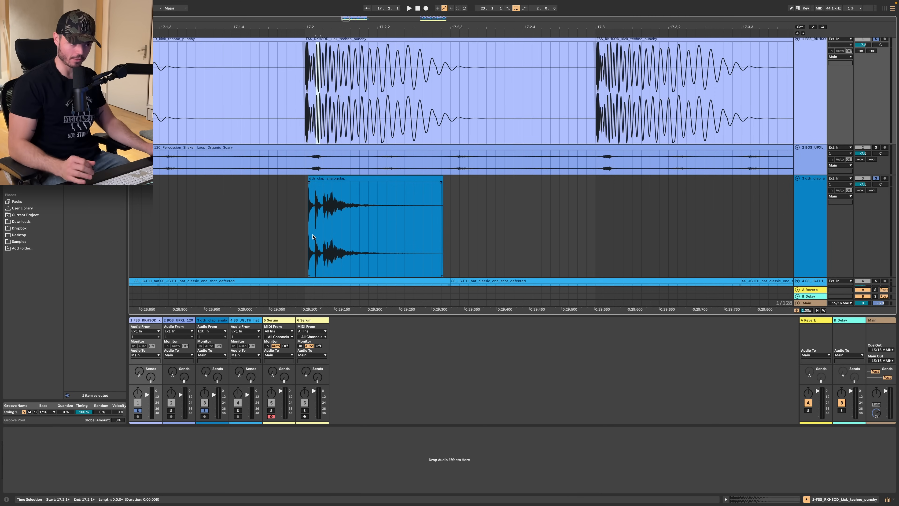
- Reduce the kick and clap track heights so all drum and Serum tracks show together around bar 17
{"action": "scroll", "coordinate": [313, 237], "scroll_direction": "down", "scroll_amount": 15}
{"action": "scroll", "coordinate": [313, 237], "scroll_direction": "up", "scroll_amount": 15}
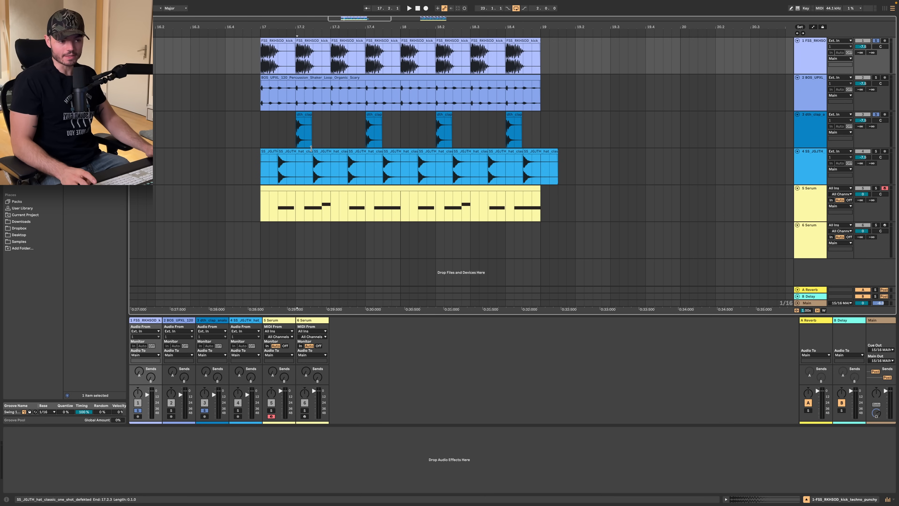
{"action": "scroll", "coordinate": [311, 148], "scroll_direction": "up", "scroll_amount": 3}
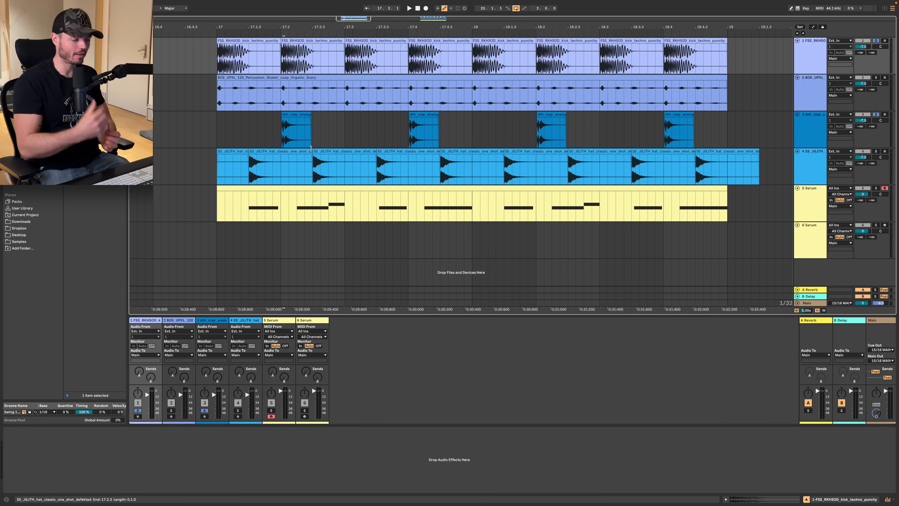
{"action": "scroll", "coordinate": [311, 148], "scroll_direction": "up", "scroll_amount": 2}
{"action": "scroll", "coordinate": [429, 177], "scroll_direction": "up", "scroll_amount": 2}
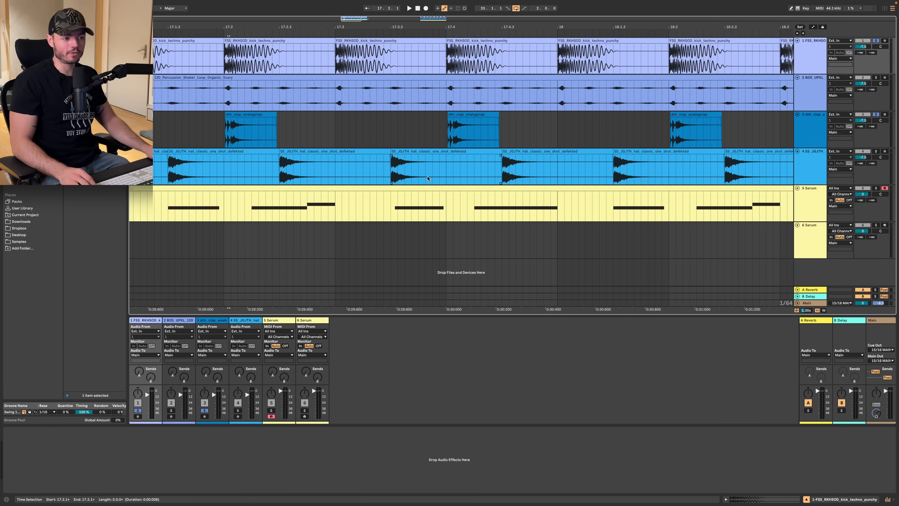
{"action": "scroll", "coordinate": [330, 231], "scroll_direction": "left", "scroll_amount": 1}
{"action": "scroll", "coordinate": [330, 232], "scroll_direction": "left", "scroll_amount": 3}
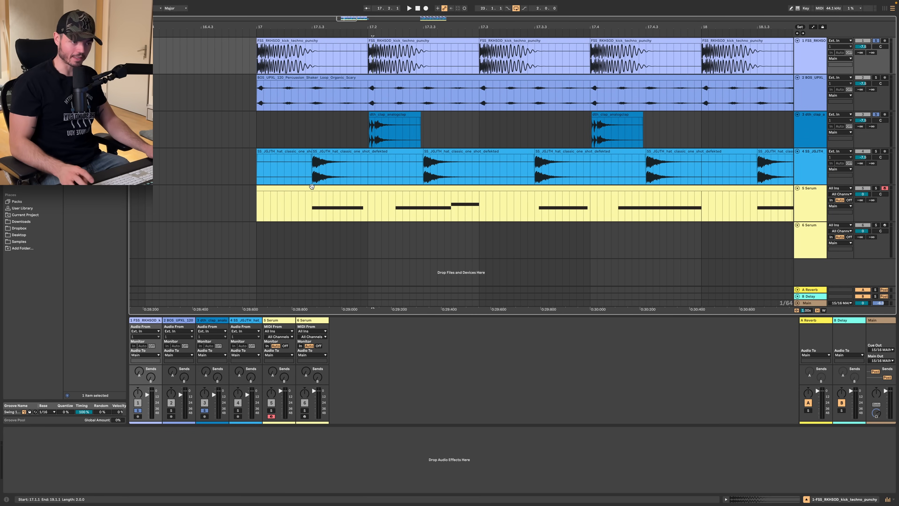
- Mark the hat's first transient in bar 17, and the opening span from 17.1 across the kick, shaker and clap tracks
{"action": "scroll", "coordinate": [312, 179], "scroll_direction": "up", "scroll_amount": 2}
{"action": "left_click_drag", "start_coordinate": [314, 133], "coordinate": [327, 178]}
{"action": "left_click_drag", "start_coordinate": [229, 135], "coordinate": [251, 121]}
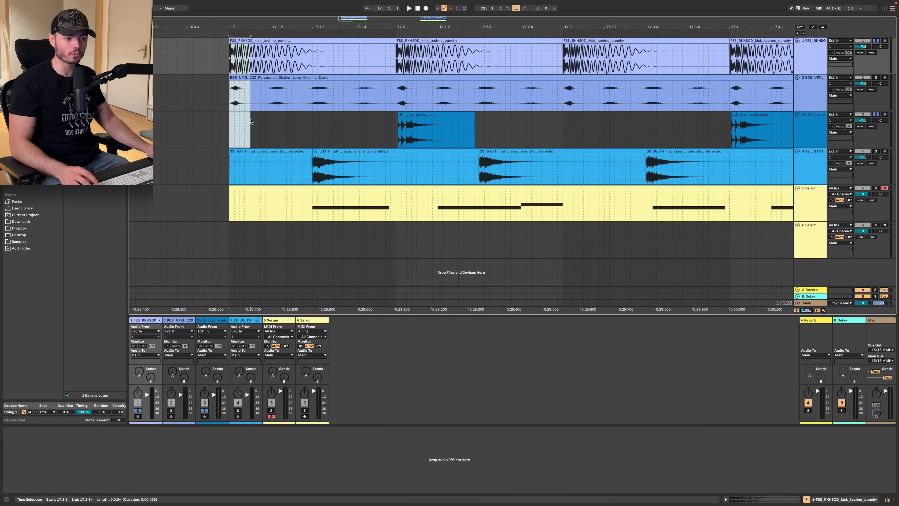
- Clear the kick and clap solos, play the bar 17 section with the Main track's occularScope open, and close the scope
{"action": "left_click", "coordinate": [316, 145]}
{"action": "key", "text": "x"}
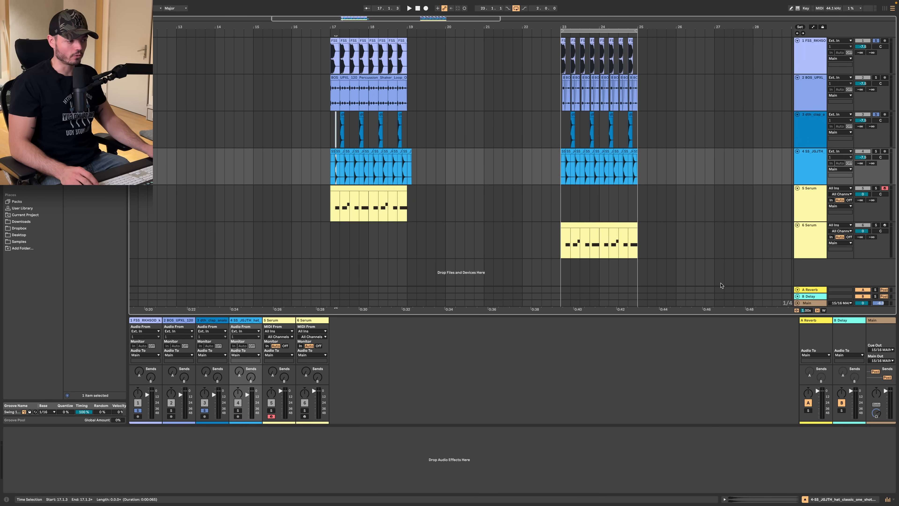
{"action": "left_click", "coordinate": [802, 304]}
{"action": "key", "text": "super+alt+p"}
{"action": "key", "text": "space"}
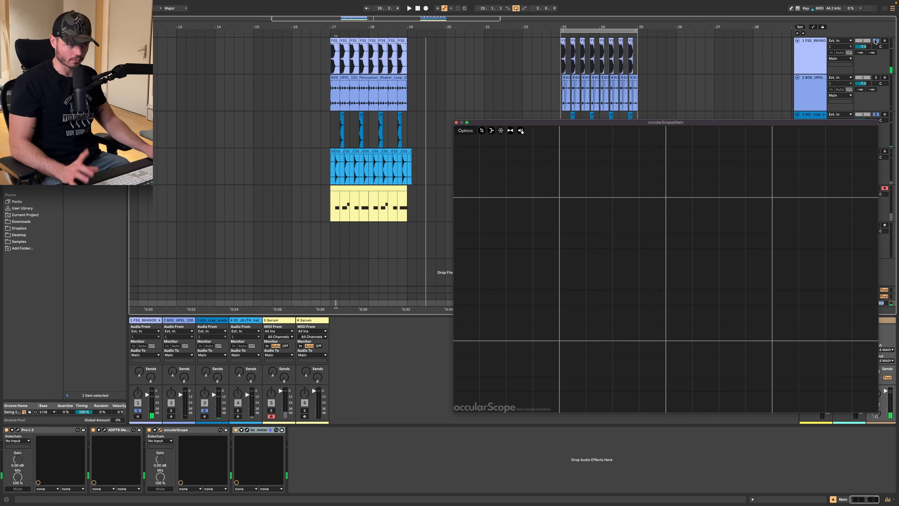
{"action": "left_click", "coordinate": [876, 42]}
{"action": "key", "text": "space"}
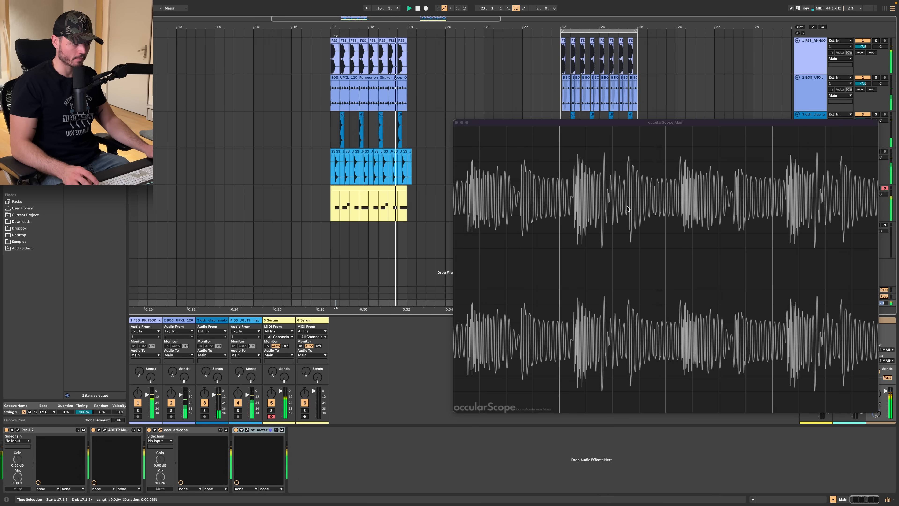
{"action": "scroll", "coordinate": [579, 103], "scroll_direction": "up", "scroll_amount": 5}
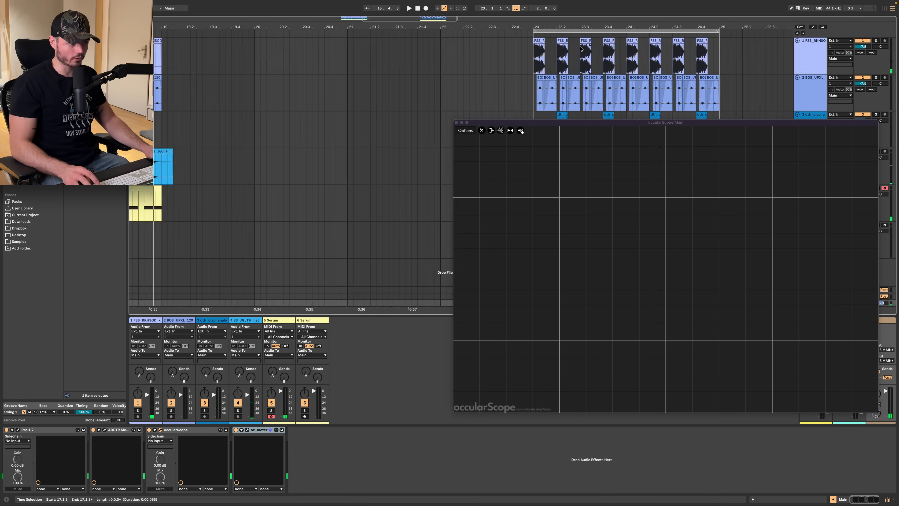
{"action": "left_click", "coordinate": [456, 122]}
- Mark the kick's start at bar 23 and the first hat's transient at 23.1.3 to compare their timing
{"action": "left_click", "coordinate": [425, 59]}
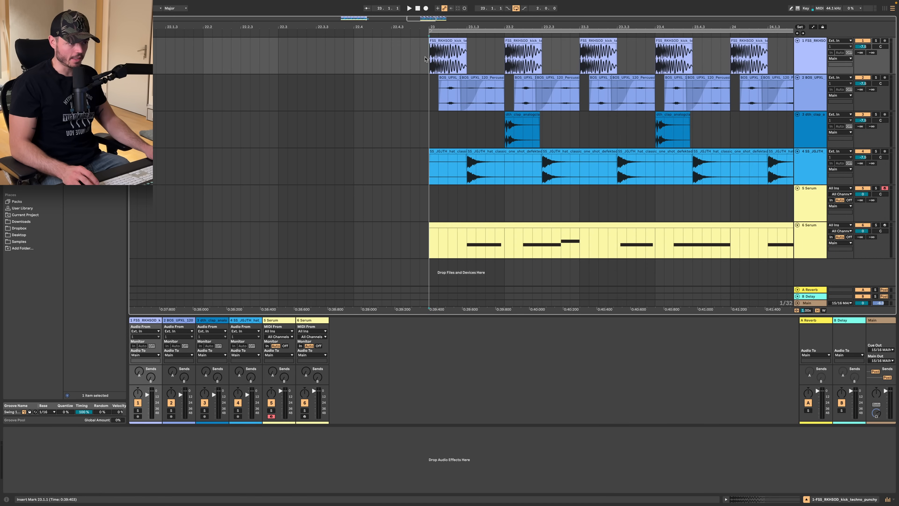
{"action": "left_click", "coordinate": [466, 170]}
{"action": "scroll", "coordinate": [466, 170], "scroll_direction": "up", "scroll_amount": 5}
{"action": "scroll", "coordinate": [466, 170], "scroll_direction": "down", "scroll_amount": 4}
{"action": "left_click", "coordinate": [412, 64]}
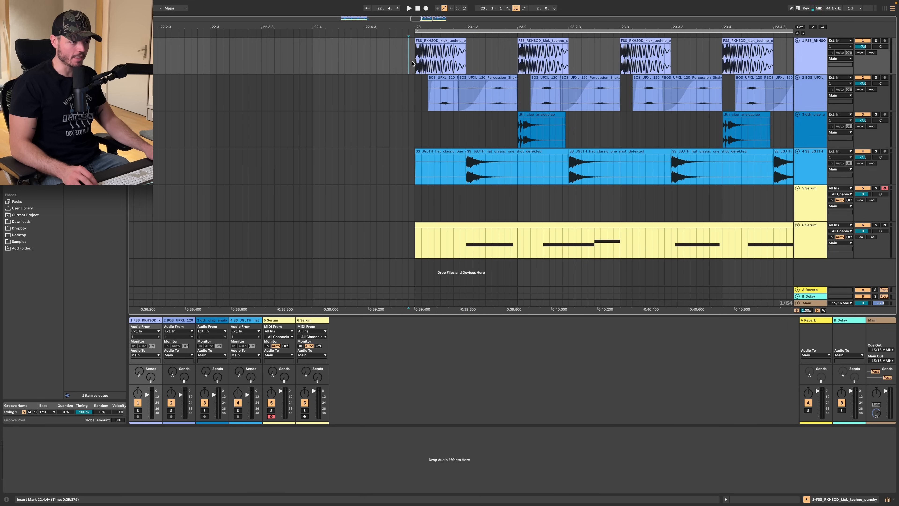
{"action": "left_click", "coordinate": [469, 171]}
- Select spans across the drum tracks at 23.2, 23.1 and 23.1.3, and the empty gaps on either side of the first clap
{"action": "left_click_drag", "start_coordinate": [518, 69], "coordinate": [549, 168]}
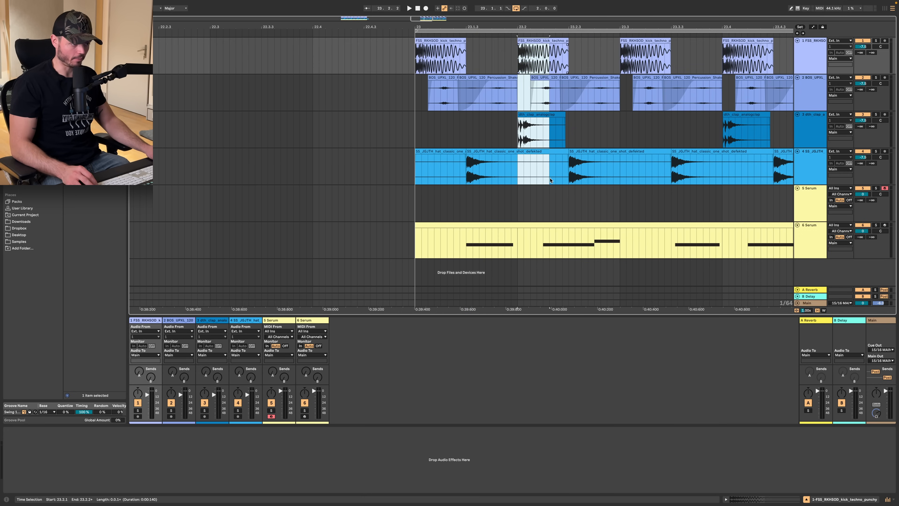
{"action": "left_click_drag", "start_coordinate": [416, 65], "coordinate": [453, 168]}
{"action": "left_click_drag", "start_coordinate": [466, 65], "coordinate": [491, 167]}
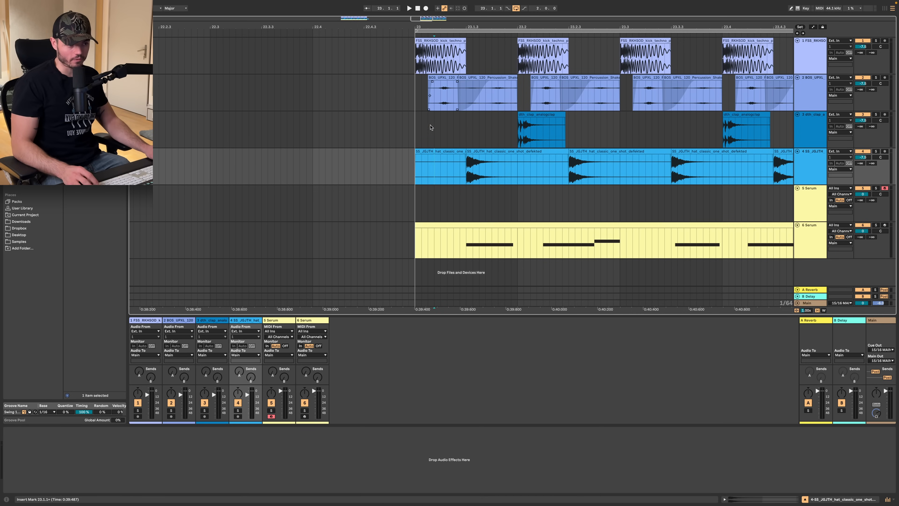
{"action": "left_click_drag", "start_coordinate": [428, 128], "coordinate": [522, 129]}
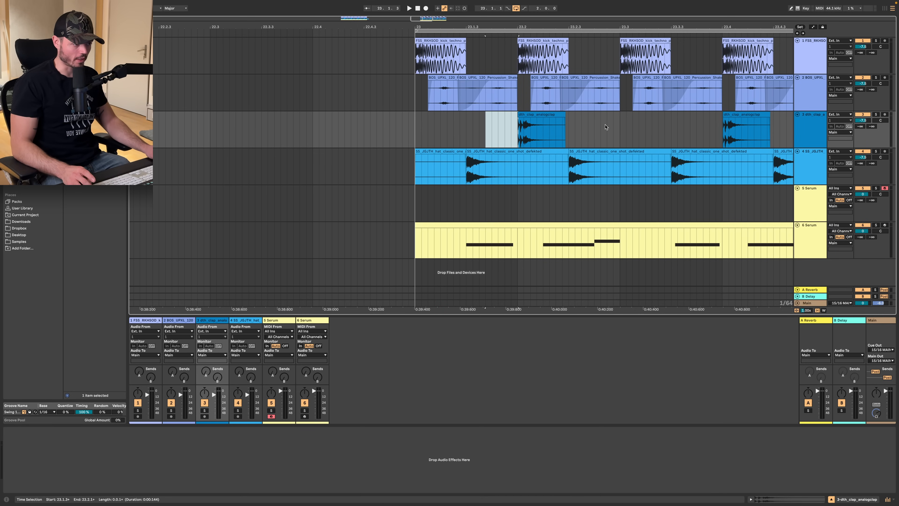
{"action": "left_click_drag", "start_coordinate": [595, 127], "coordinate": [614, 134]}
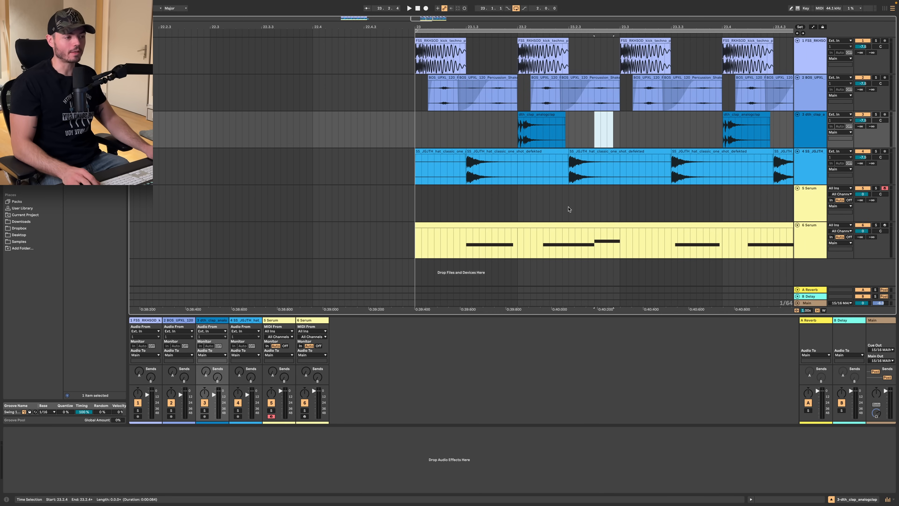
- Select the span from 23.2.3 to 23.2.4 on the empty 5 Serum track, below the hat hit
{"action": "left_click_drag", "start_coordinate": [569, 207], "coordinate": [627, 214]}
{"action": "left_click", "coordinate": [572, 174]}
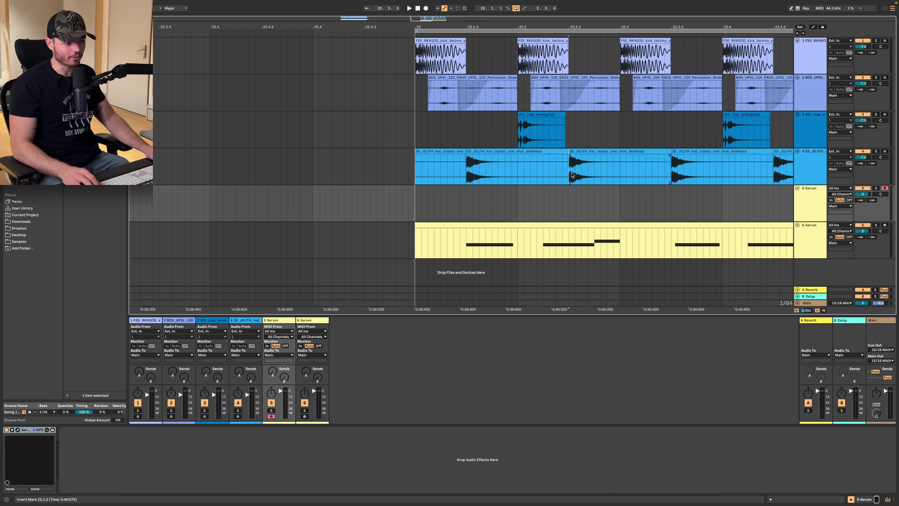
{"action": "scroll", "coordinate": [587, 192], "scroll_direction": "up", "scroll_amount": 5}
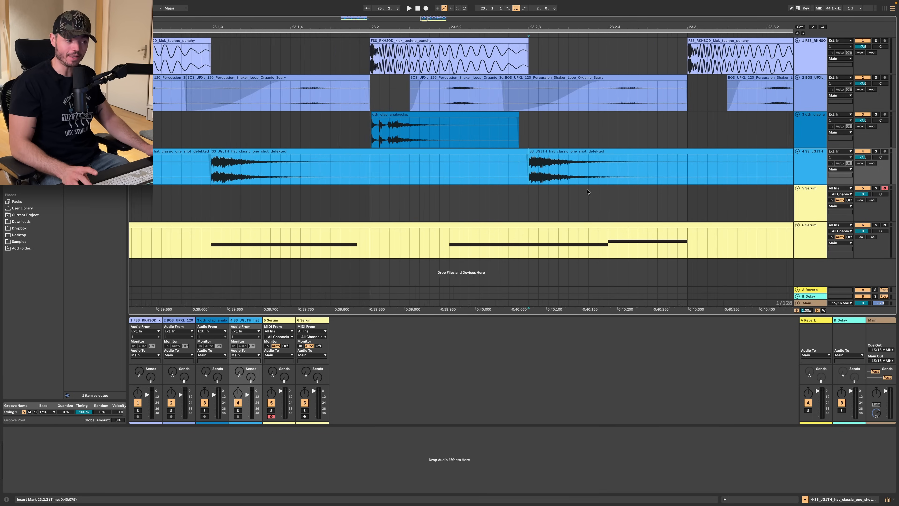
{"action": "left_click_drag", "start_coordinate": [521, 205], "coordinate": [615, 206]}
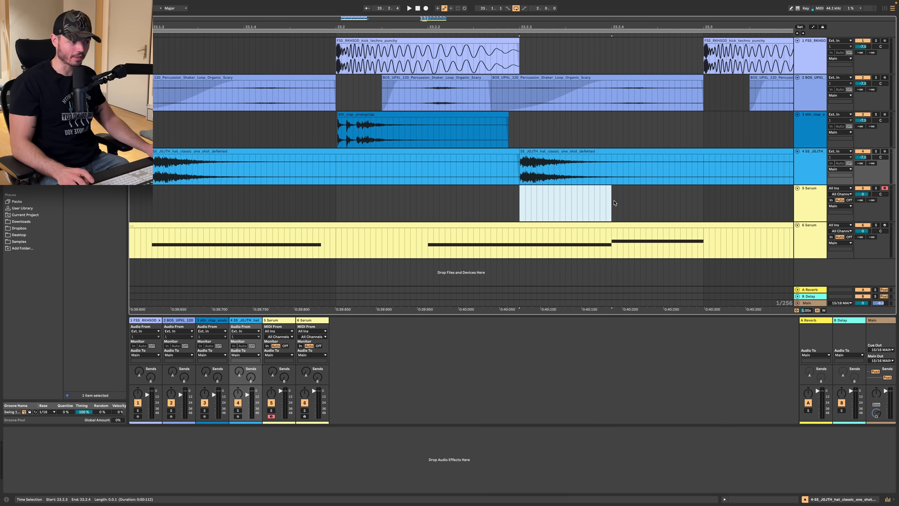
- Copy about 35 ms of the bass note at 23.2.4 from 6 Serum onto 5 Serum, starting at 23.2.3
{"action": "left_click_drag", "start_coordinate": [611, 242], "coordinate": [642, 244]}
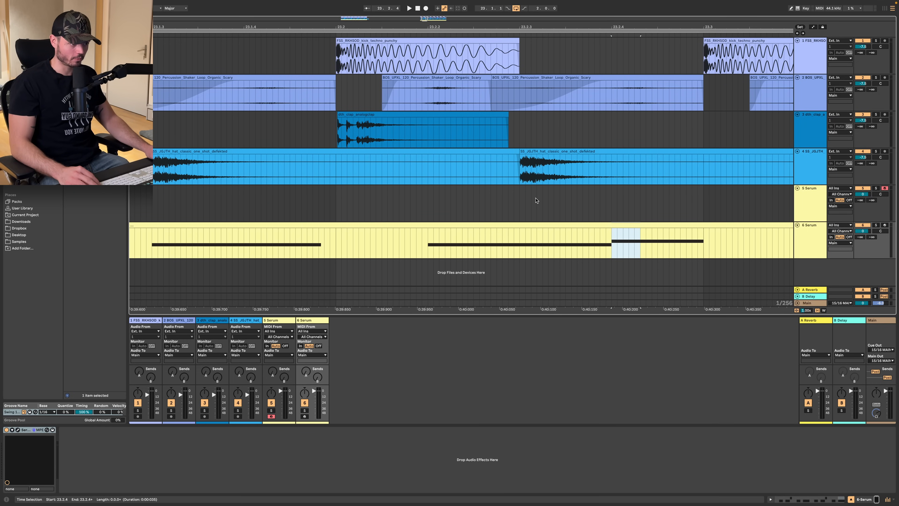
{"action": "left_click", "coordinate": [520, 201]}
{"action": "left_click_drag", "start_coordinate": [519, 201], "coordinate": [505, 187]}
{"action": "scroll", "coordinate": [530, 202], "scroll_direction": "up", "scroll_amount": 3}
{"action": "scroll", "coordinate": [530, 202], "scroll_direction": "up", "scroll_amount": 3}
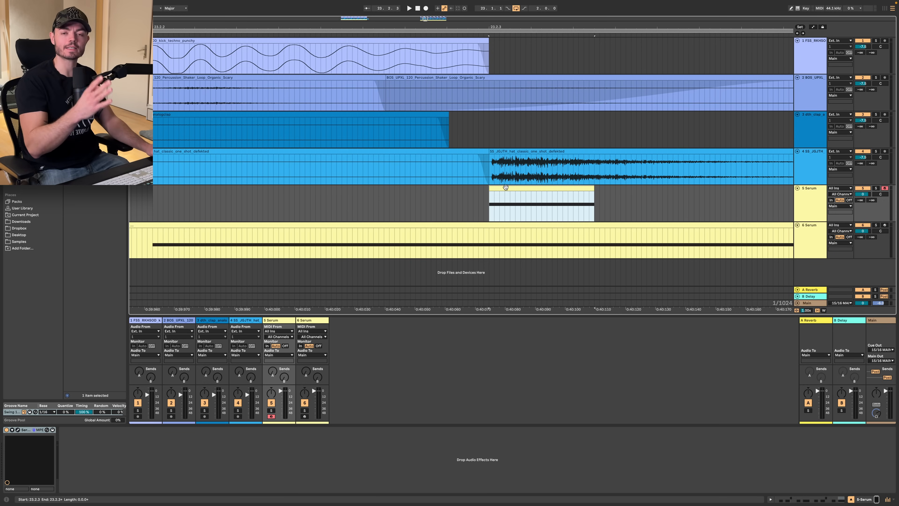
- Move the short bass clip on 5 Serum so it starts about 7 ms after the hat clip at 23.2.3
{"action": "left_click_drag", "start_coordinate": [505, 187], "coordinate": [540, 193]}
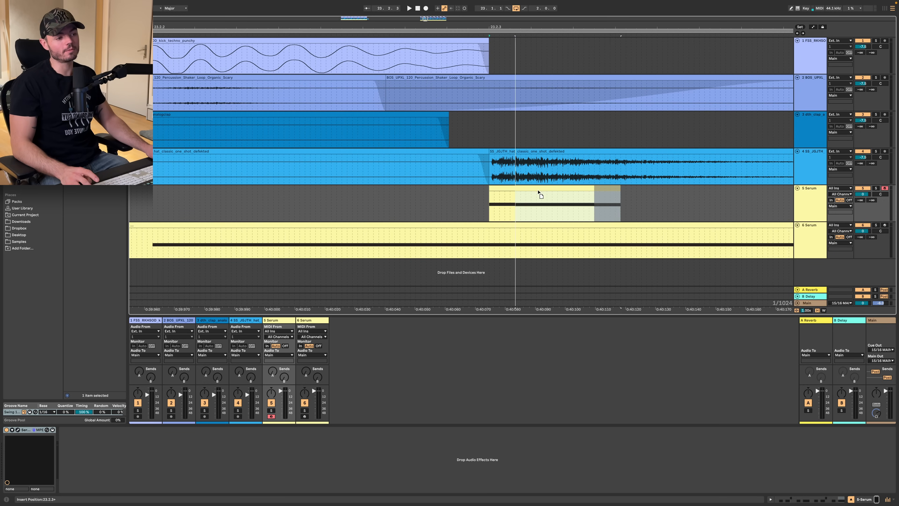
{"action": "scroll", "coordinate": [539, 191], "scroll_direction": "up", "scroll_amount": 1}
{"action": "scroll", "coordinate": [538, 190], "scroll_direction": "down", "scroll_amount": 1}
{"action": "scroll", "coordinate": [530, 195], "scroll_direction": "up", "scroll_amount": 3}
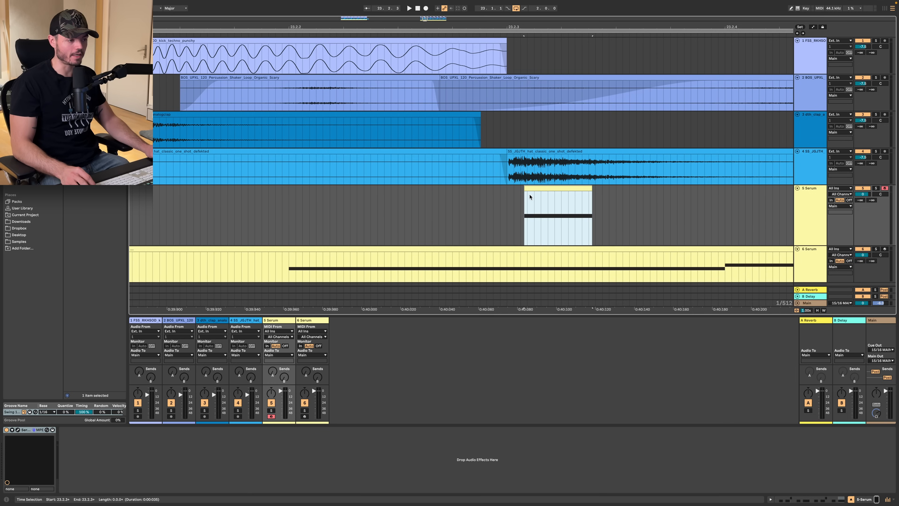
{"action": "scroll", "coordinate": [530, 195], "scroll_direction": "down", "scroll_amount": 2}
{"action": "left_click_drag", "start_coordinate": [537, 189], "coordinate": [535, 189]}
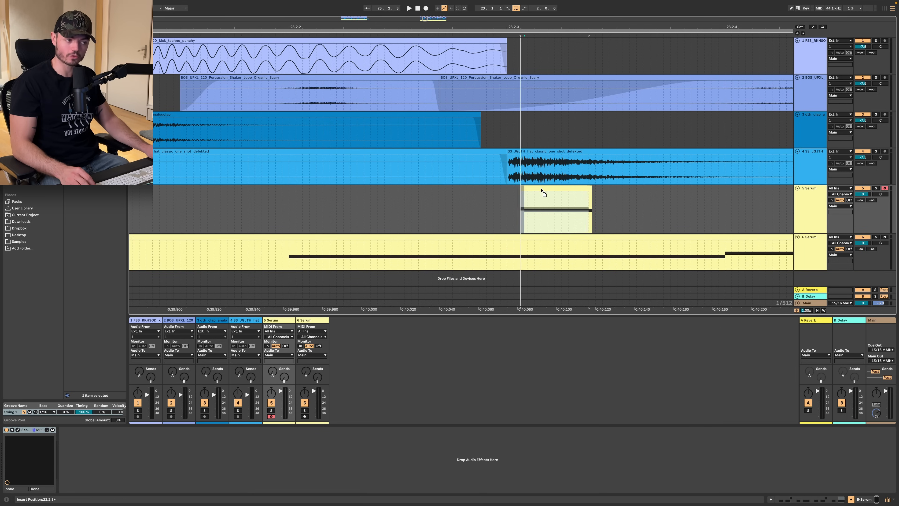
- Select the roughly 7 ms offset from 23.2.3 to the bass clip's start, across the hat and 5 Serum tracks
{"action": "left_click", "coordinate": [521, 209]}
{"action": "scroll", "coordinate": [521, 208], "scroll_direction": "up", "scroll_amount": 2}
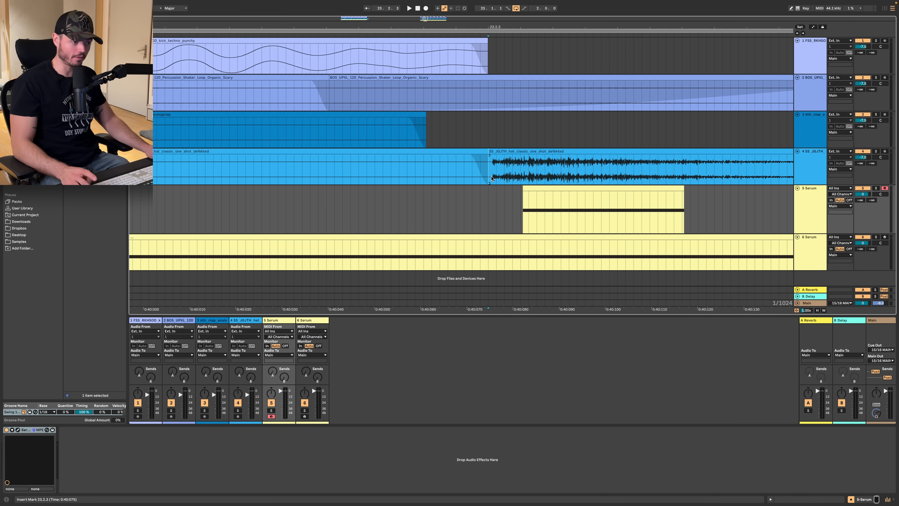
{"action": "left_click_drag", "start_coordinate": [489, 170], "coordinate": [522, 208]}
{"action": "scroll", "coordinate": [500, 172], "scroll_direction": "up", "scroll_amount": 4}
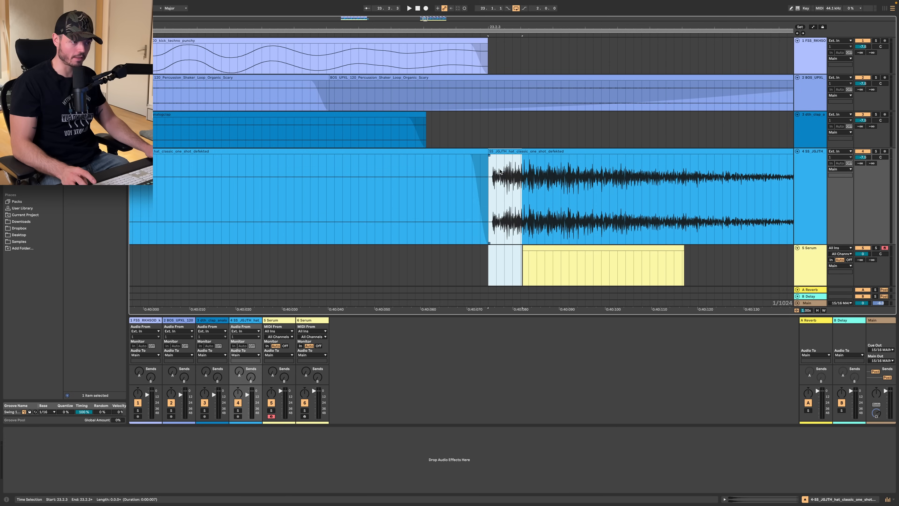
{"action": "scroll", "coordinate": [501, 172], "scroll_direction": "down", "scroll_amount": 5}
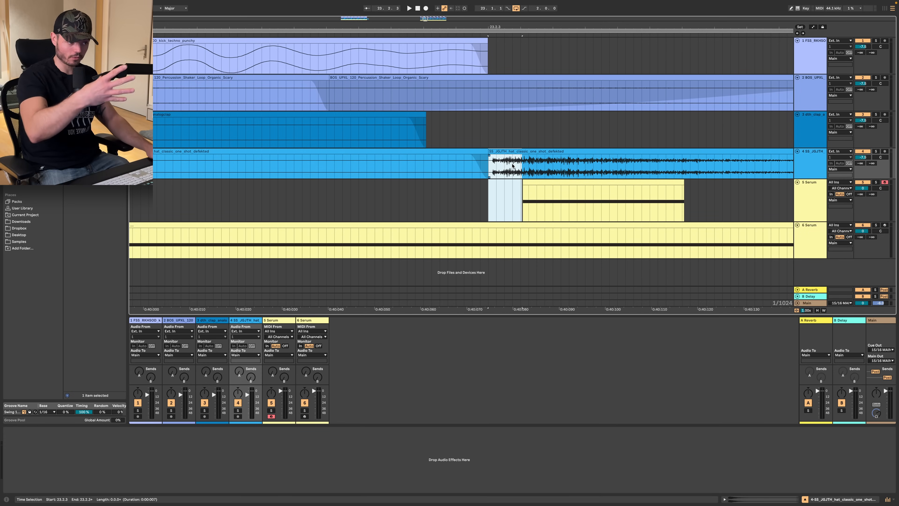